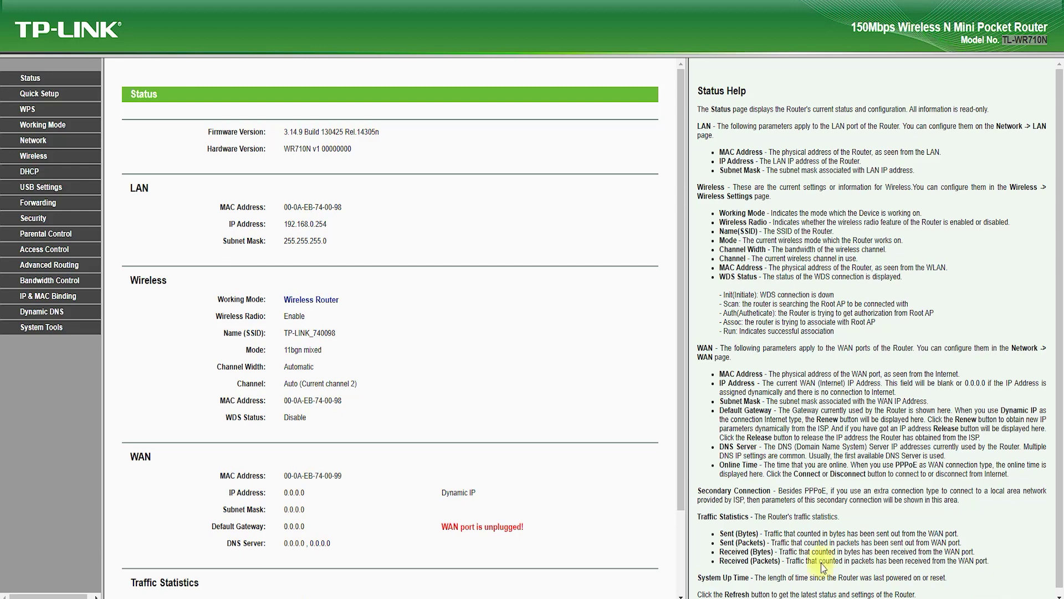
Review the LAN, Wireless, WAN and Traffic Statistics sections of the router's Status page
click(30, 77)
drag(163, 188, 133, 205)
mouse_move(129, 299)
mouse_down()
mouse_move(179, 284)
mouse_move(141, 307)
mouse_up()
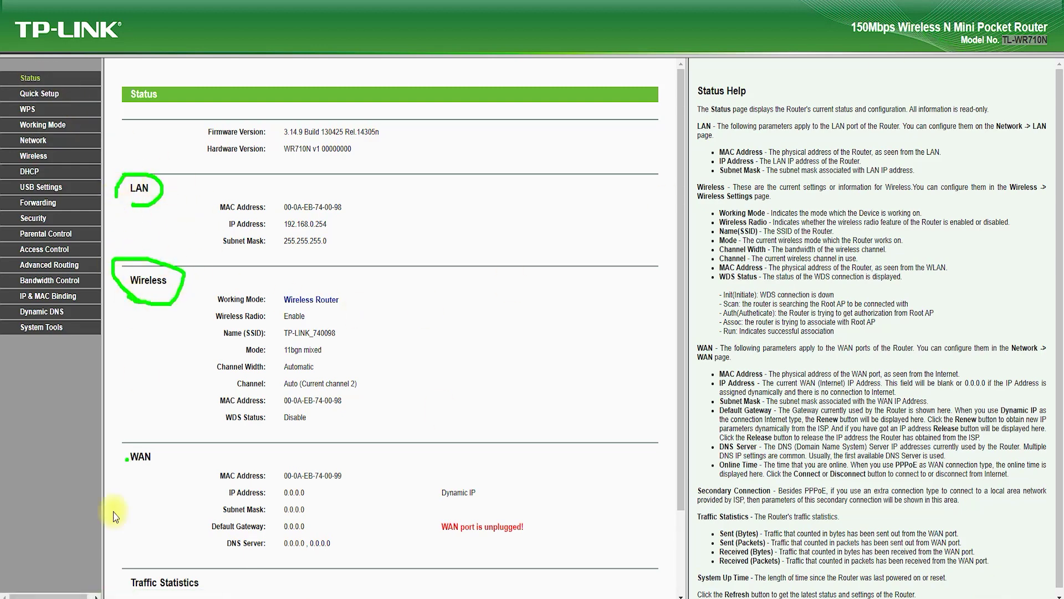
mouse_move(161, 438)
mouse_down()
mouse_move(119, 477)
mouse_move(176, 455)
mouse_up()
click(641, 299)
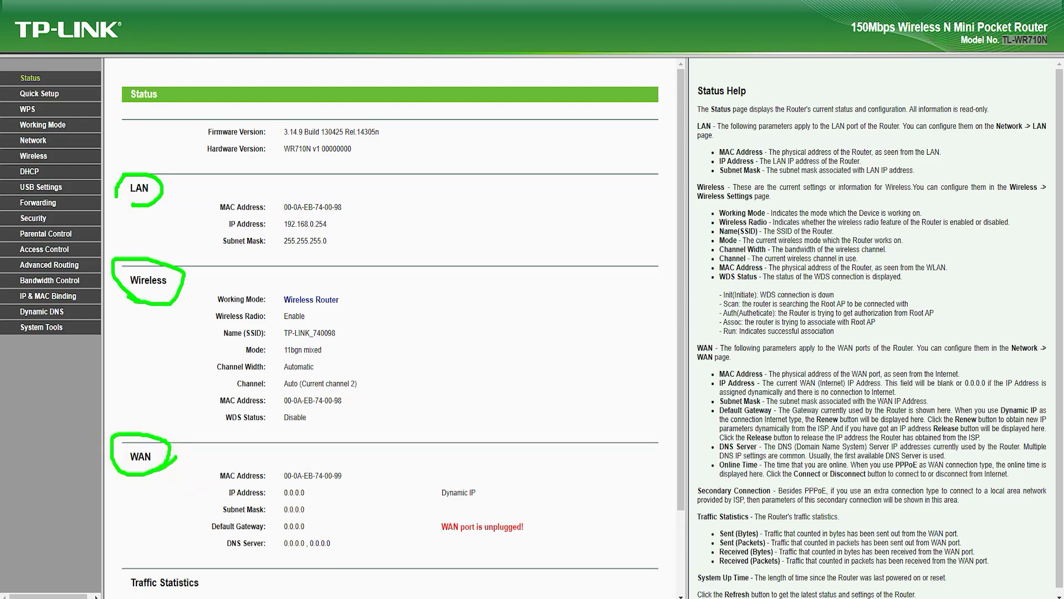
scroll(388, 444, down, 3)
mouse_move(166, 488)
mouse_down()
mouse_move(204, 487)
mouse_move(176, 511)
mouse_up()
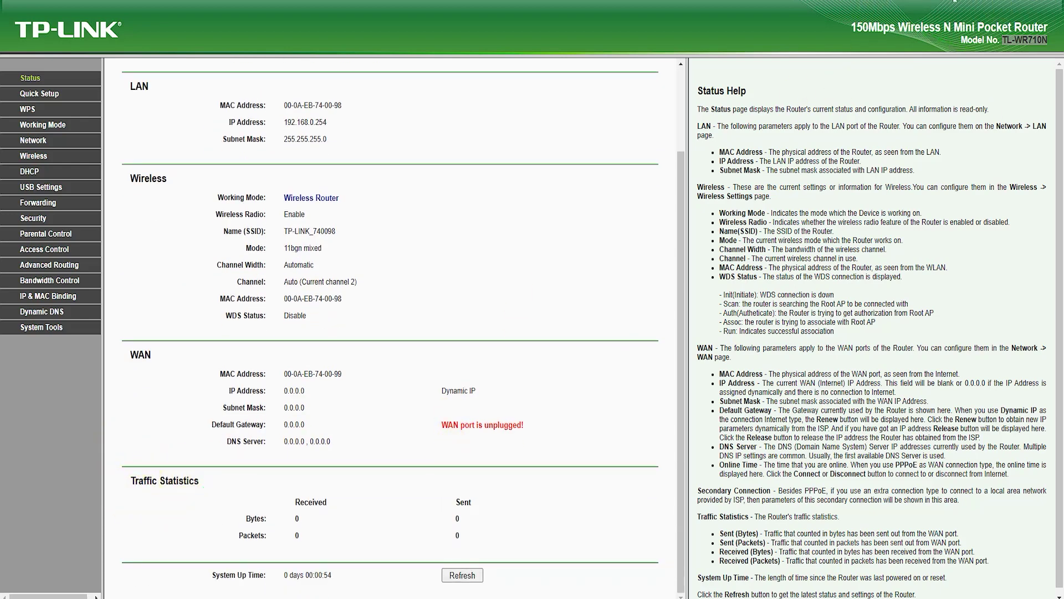
Start the Quick Setup wizard and review the operating modes offered in its Working Mode stage
click(39, 94)
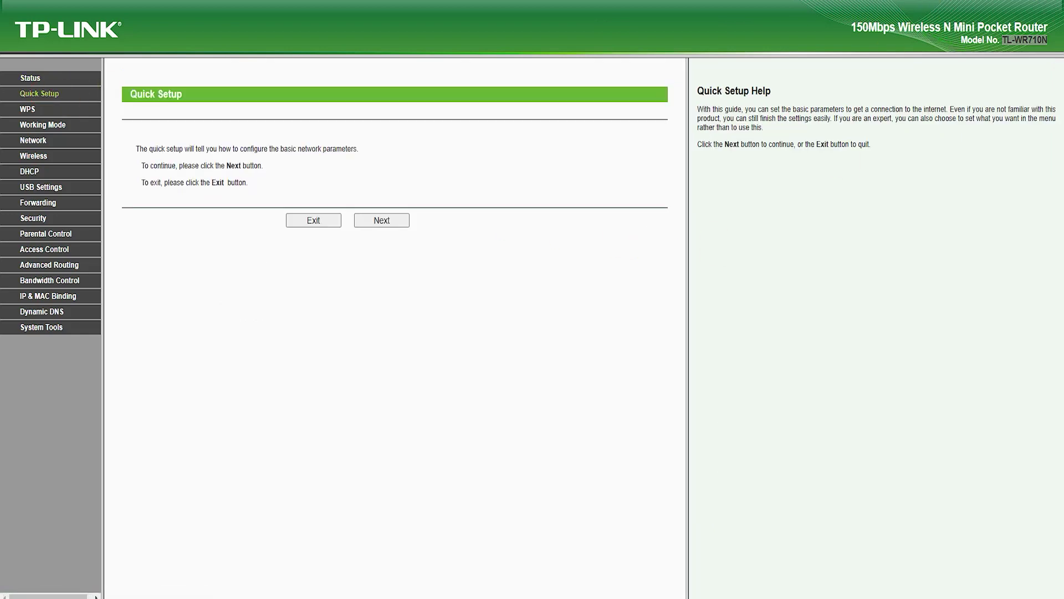
drag(136, 109, 208, 101)
drag(166, 68, 133, 65)
click(381, 221)
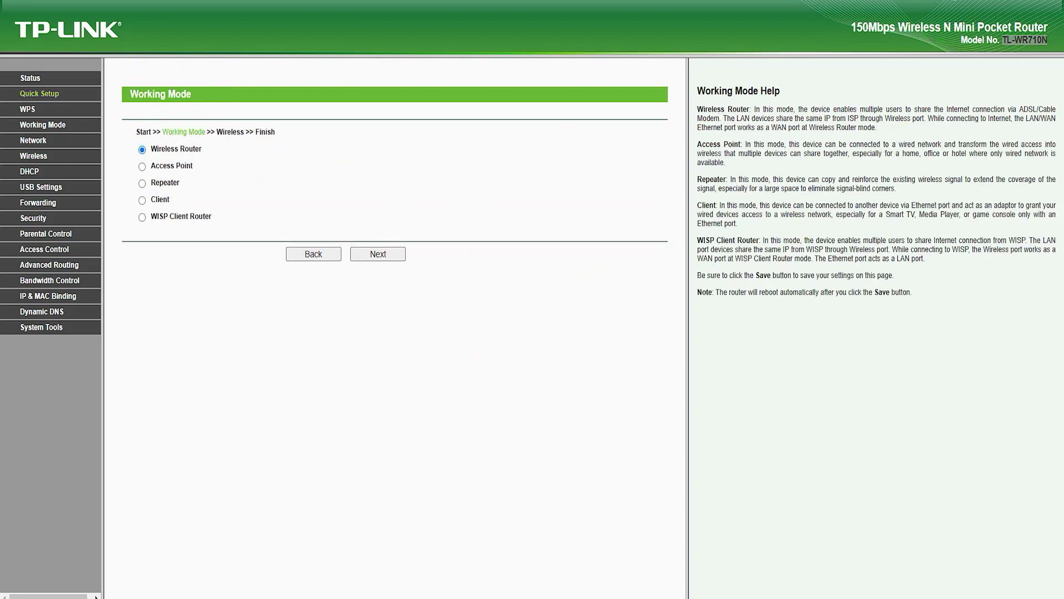
mouse_move(211, 234)
mouse_down()
mouse_move(276, 190)
mouse_move(131, 237)
mouse_move(208, 237)
mouse_up()
drag(146, 156, 236, 155)
mouse_move(151, 173)
mouse_down()
mouse_move(223, 173)
mouse_move(196, 212)
mouse_move(229, 229)
mouse_up()
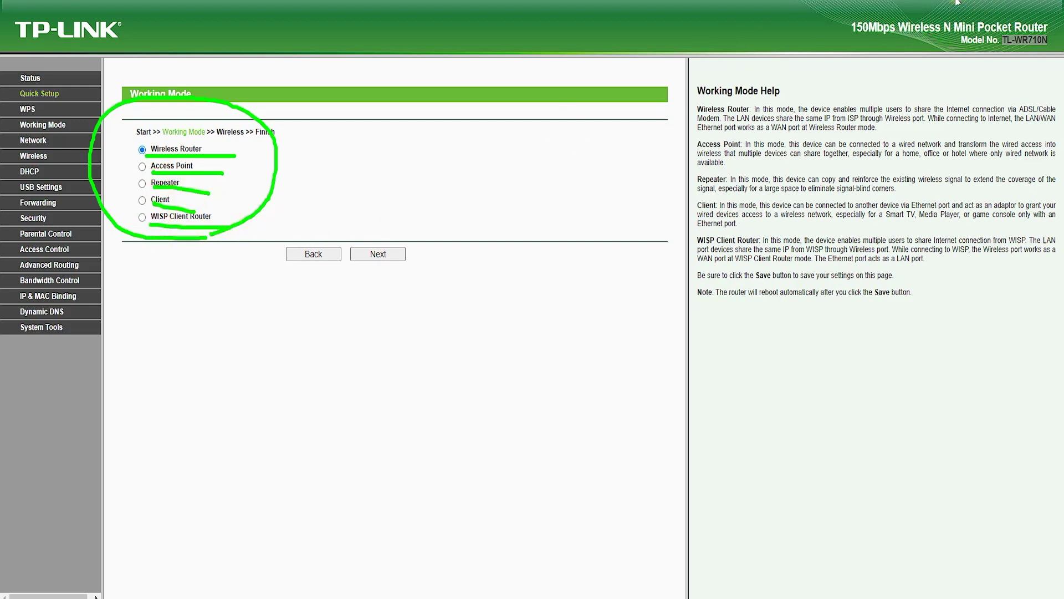
key(Escape)
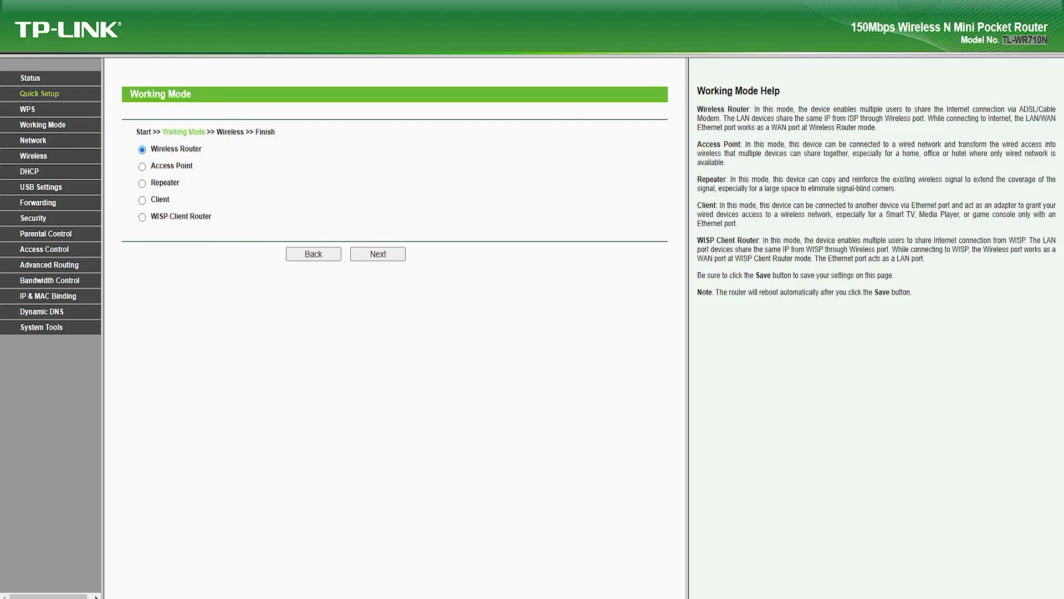
Check the WPS settings, and examine the five operating modes on the standalone Working Mode page
click(35, 109)
mouse_move(283, 125)
mouse_down()
mouse_move(388, 105)
mouse_move(308, 129)
mouse_up()
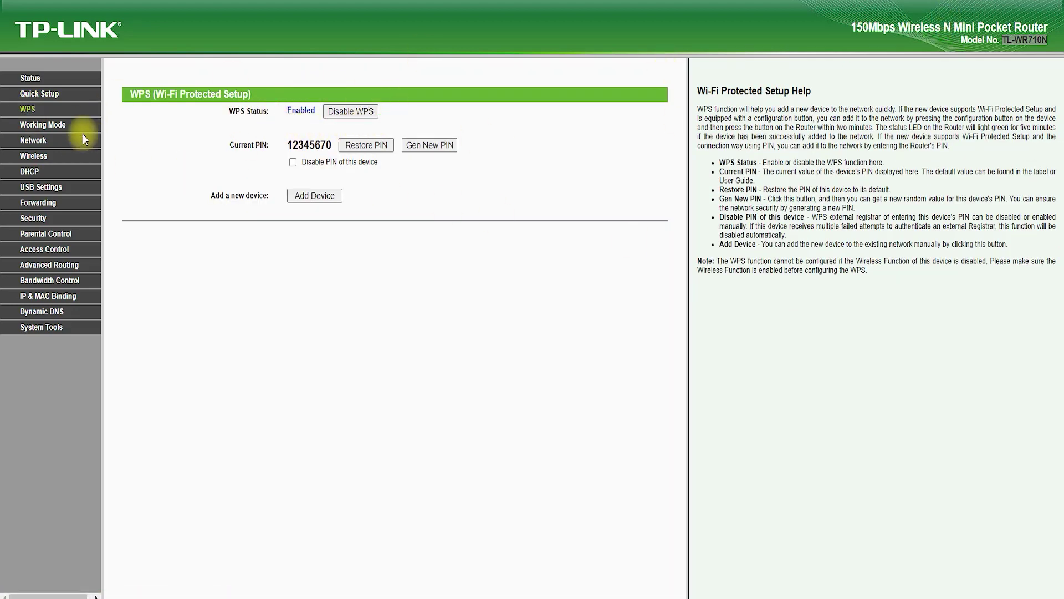
click(61, 125)
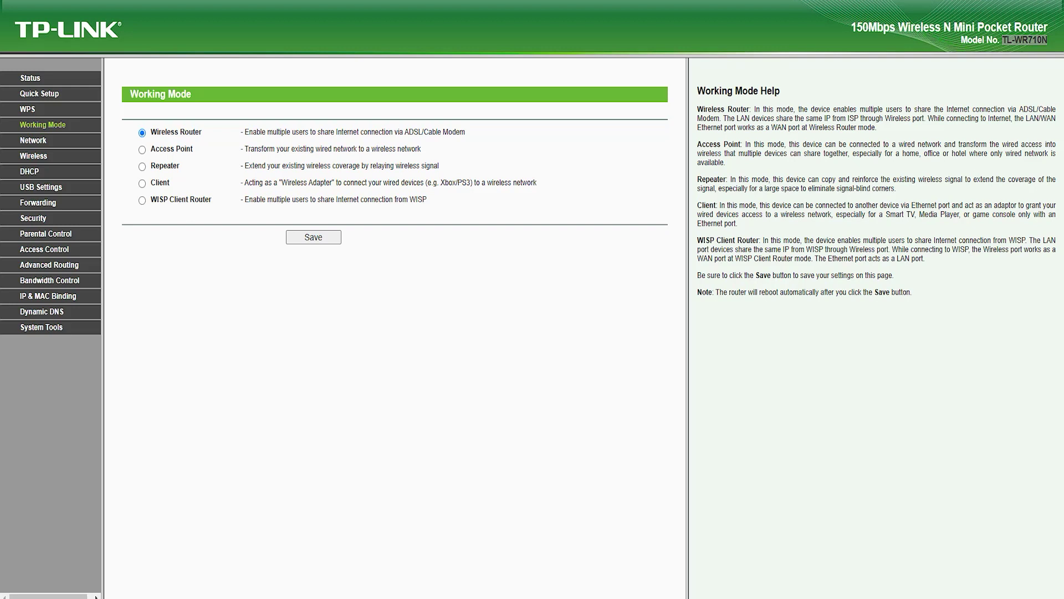
drag(179, 145, 219, 142)
mouse_move(151, 174)
mouse_down()
mouse_move(210, 174)
mouse_move(201, 190)
mouse_up()
drag(145, 208, 228, 209)
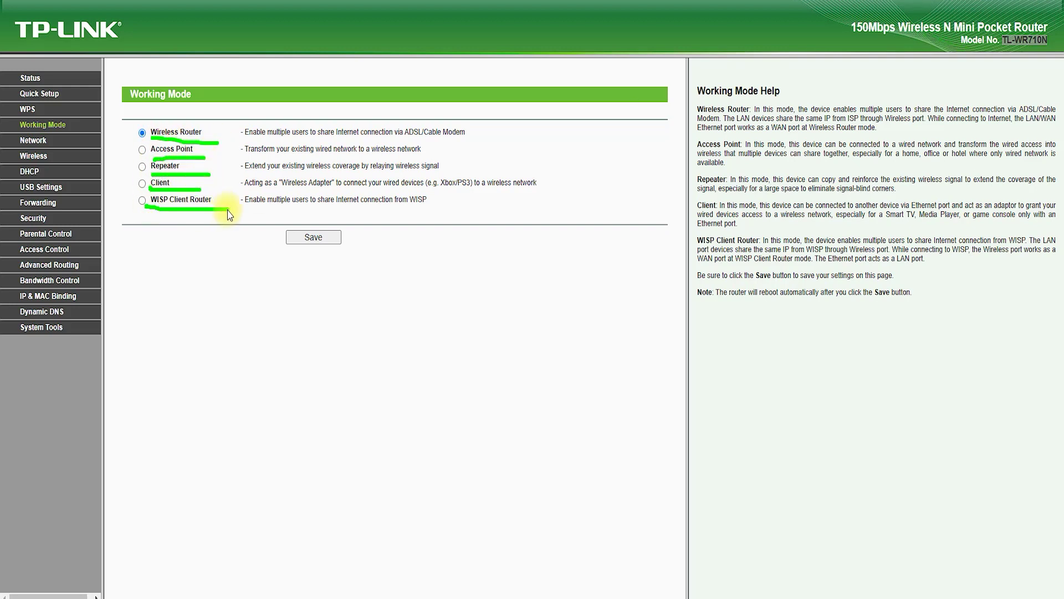
Open the Network WAN settings and examine the available WAN connection types
click(25, 141)
click(305, 133)
click(306, 155)
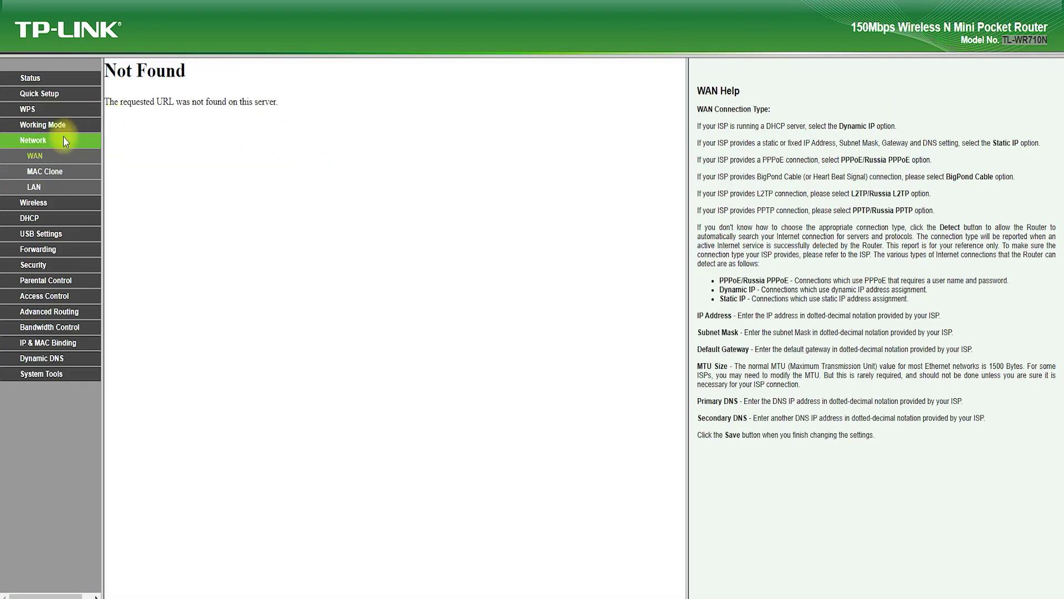
click(35, 157)
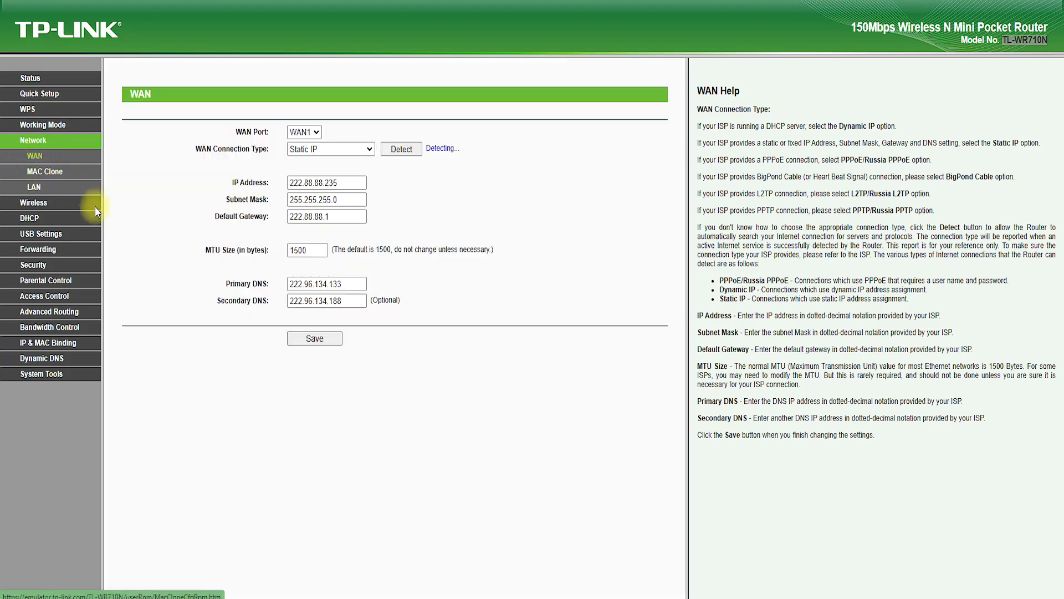
click(350, 148)
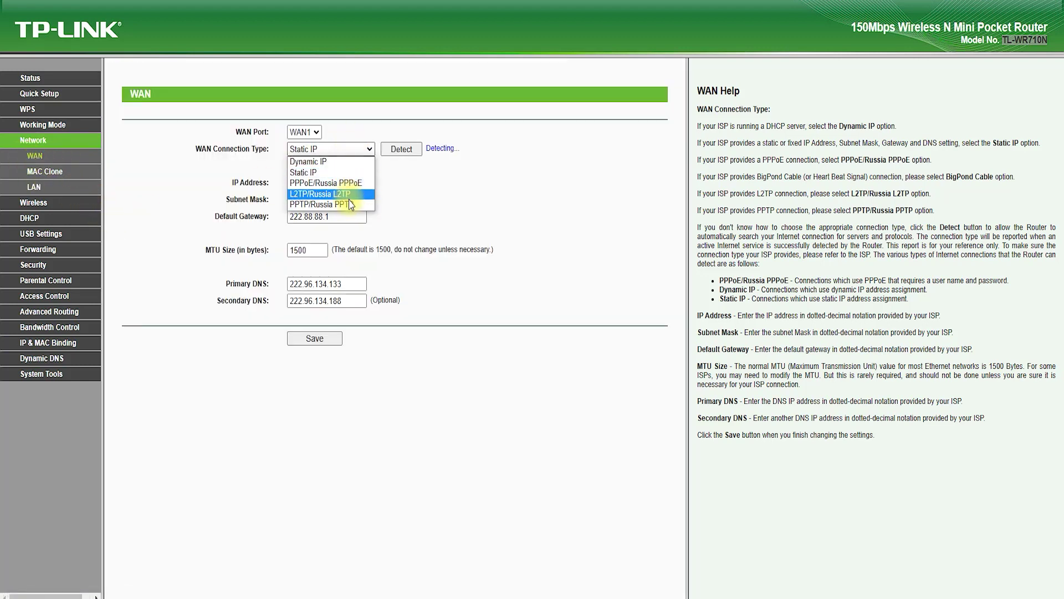
click(349, 204)
Review the WAN MAC address and PC MAC address fields on the MAC Clone page
click(44, 172)
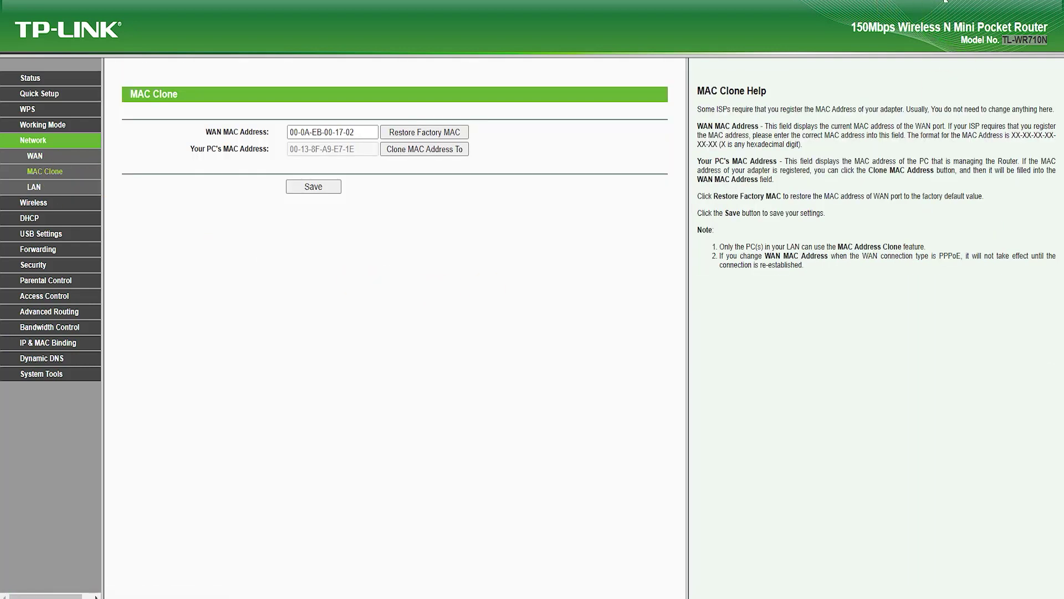
mouse_move(177, 104)
mouse_down()
mouse_move(200, 86)
mouse_move(160, 109)
mouse_up()
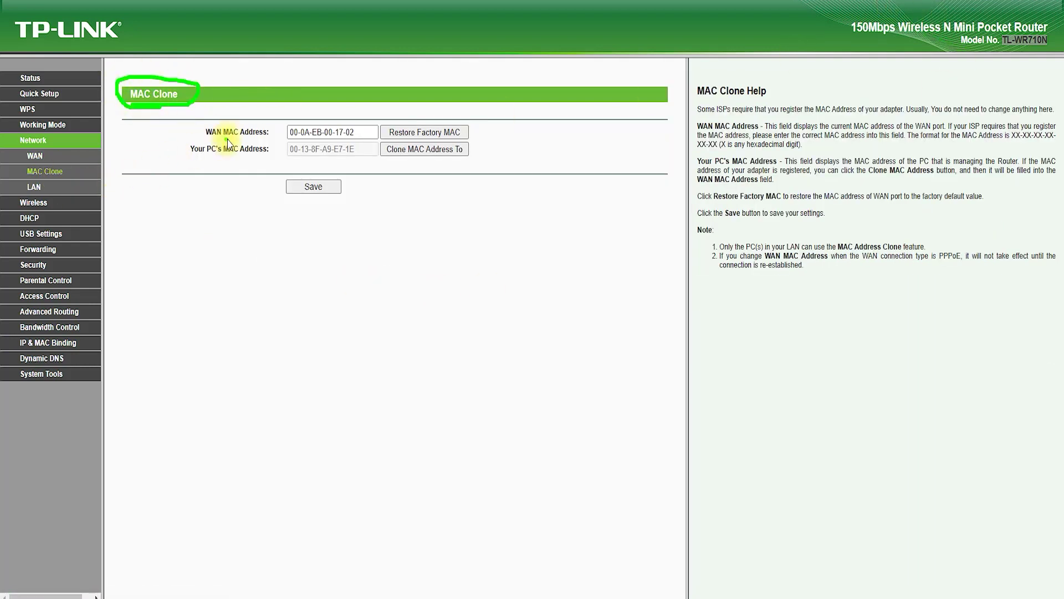
drag(200, 139, 265, 138)
drag(191, 156, 257, 160)
Examine the MAC address, IP address, subnet mask and IGMP proxy settings of the LAN
click(33, 187)
drag(125, 111, 141, 106)
mouse_move(224, 139)
mouse_down()
mouse_move(273, 139)
mouse_move(284, 155)
mouse_up()
drag(223, 173, 285, 173)
drag(223, 189, 288, 189)
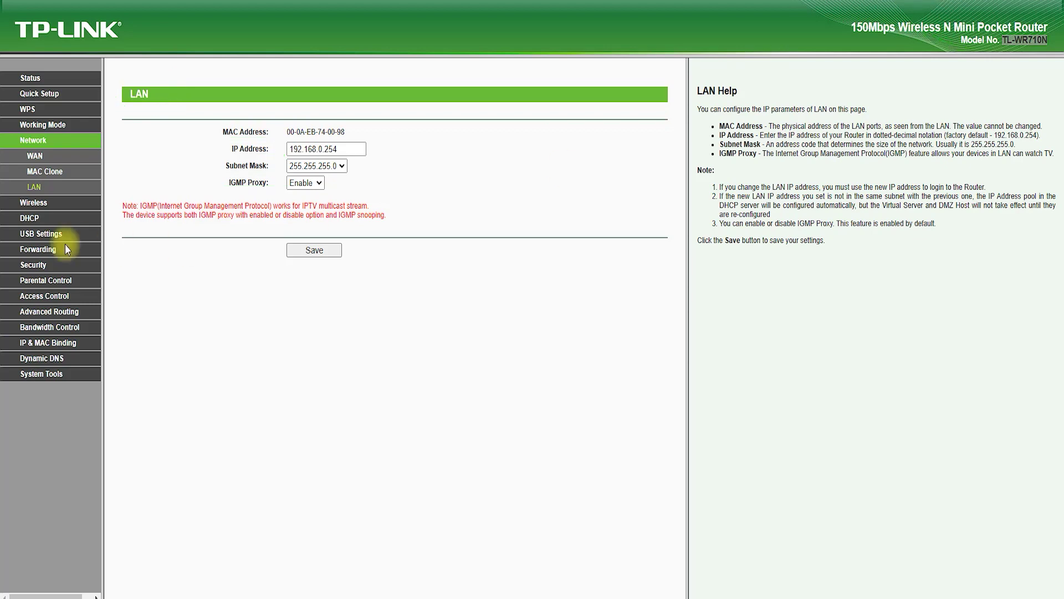
Review the SSID and mode in Wireless Settings, and examine the Wireless Security options
click(35, 202)
mouse_move(130, 106)
mouse_down()
mouse_move(144, 110)
mouse_move(209, 72)
mouse_move(170, 111)
mouse_up()
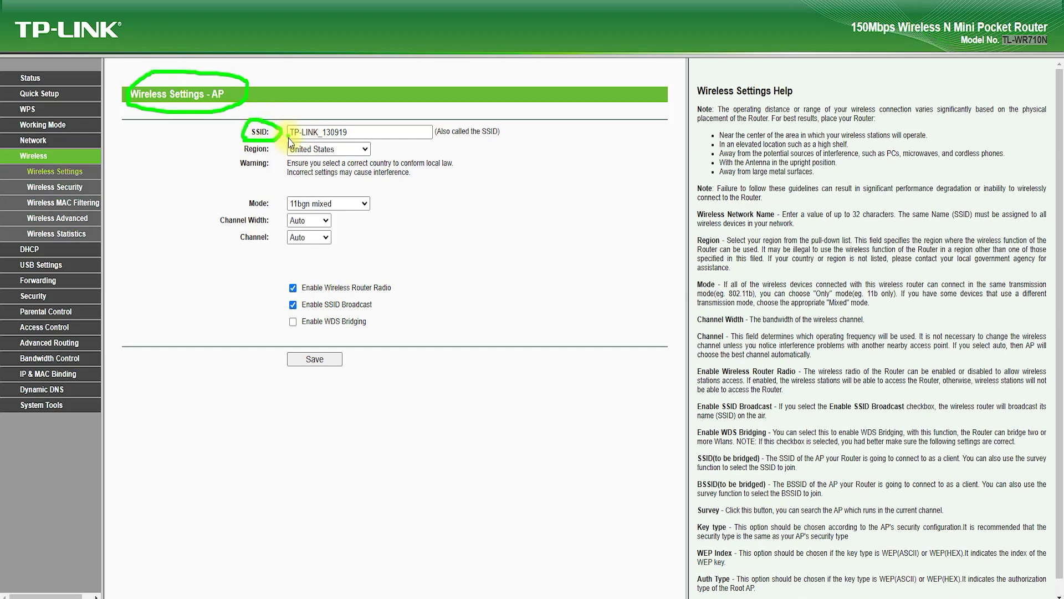
drag(334, 150, 286, 128)
mouse_move(259, 212)
mouse_down()
mouse_move(285, 194)
mouse_move(305, 221)
mouse_move(340, 217)
mouse_move(300, 189)
mouse_move(285, 211)
mouse_up()
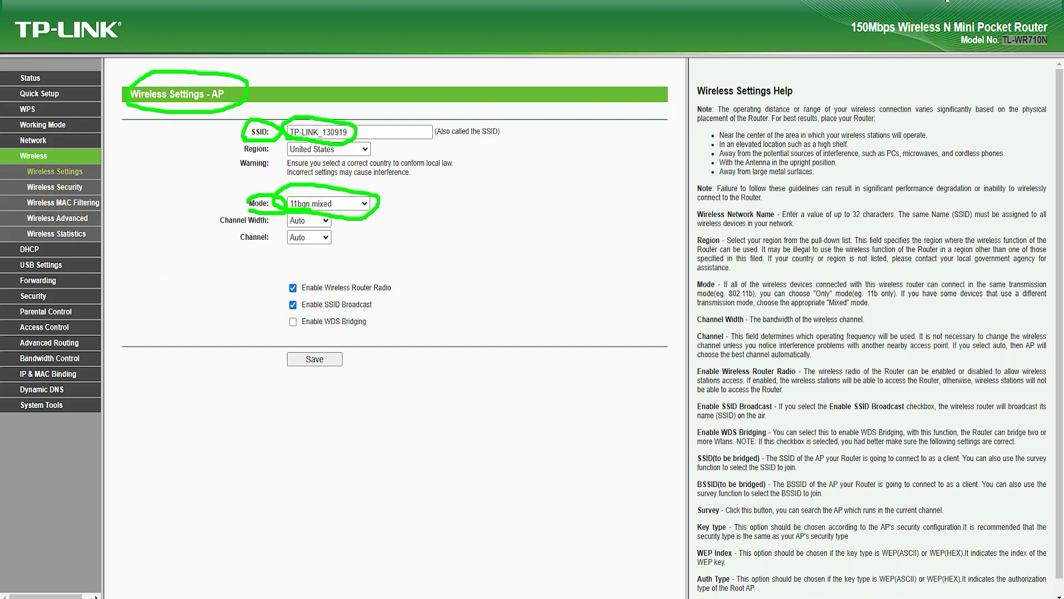
click(61, 187)
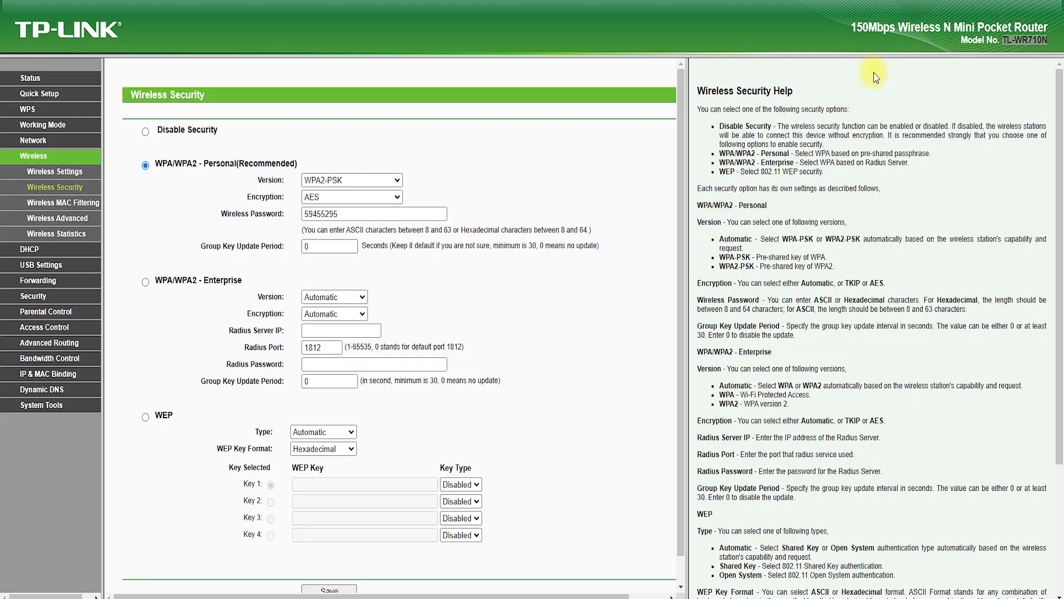
mouse_move(160, 111)
mouse_down()
mouse_move(119, 81)
mouse_move(200, 115)
mouse_move(289, 212)
mouse_up()
Examine the Wireless MAC Filtering status, its filtering rules and the option for adding entries
click(53, 200)
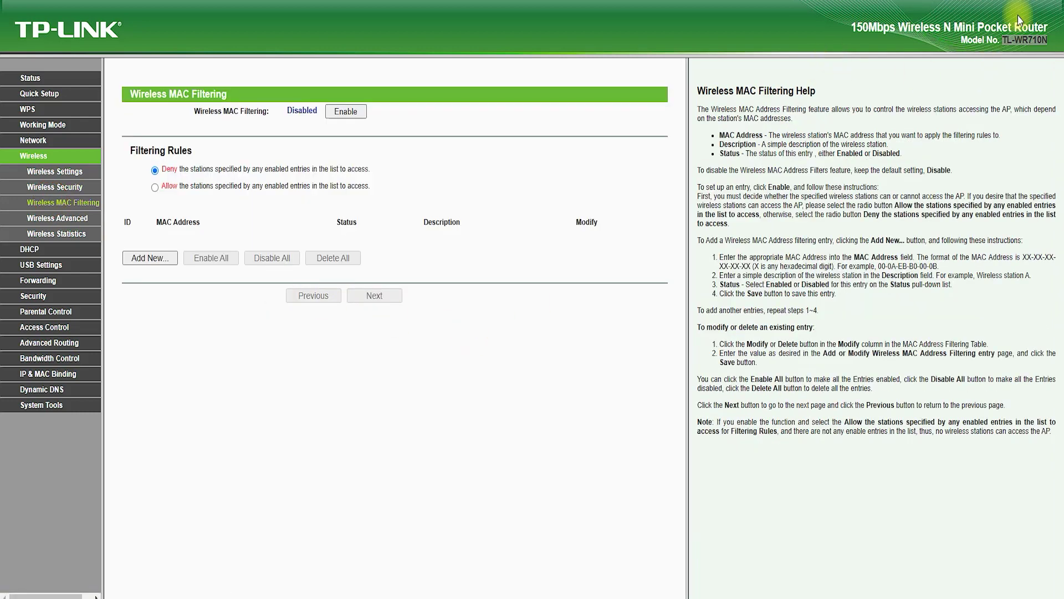
mouse_move(155, 115)
mouse_down()
mouse_move(201, 68)
mouse_move(180, 111)
mouse_move(380, 110)
mouse_move(188, 116)
mouse_move(263, 132)
mouse_up()
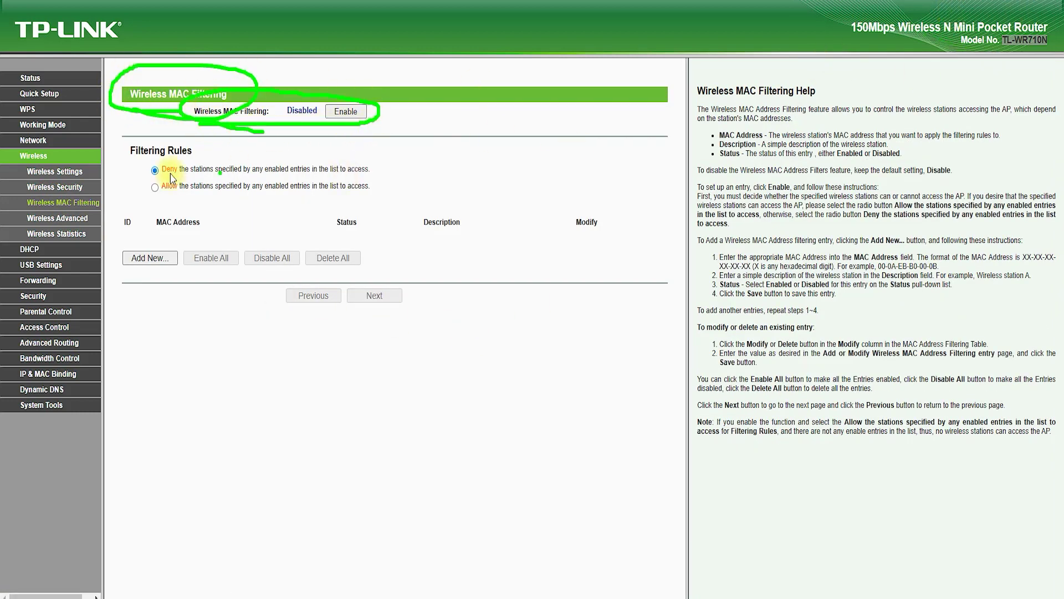
mouse_move(143, 168)
mouse_down()
mouse_move(125, 166)
mouse_move(189, 180)
mouse_up()
mouse_move(136, 275)
mouse_down()
mouse_move(191, 244)
mouse_move(140, 288)
mouse_up()
key(Escape)
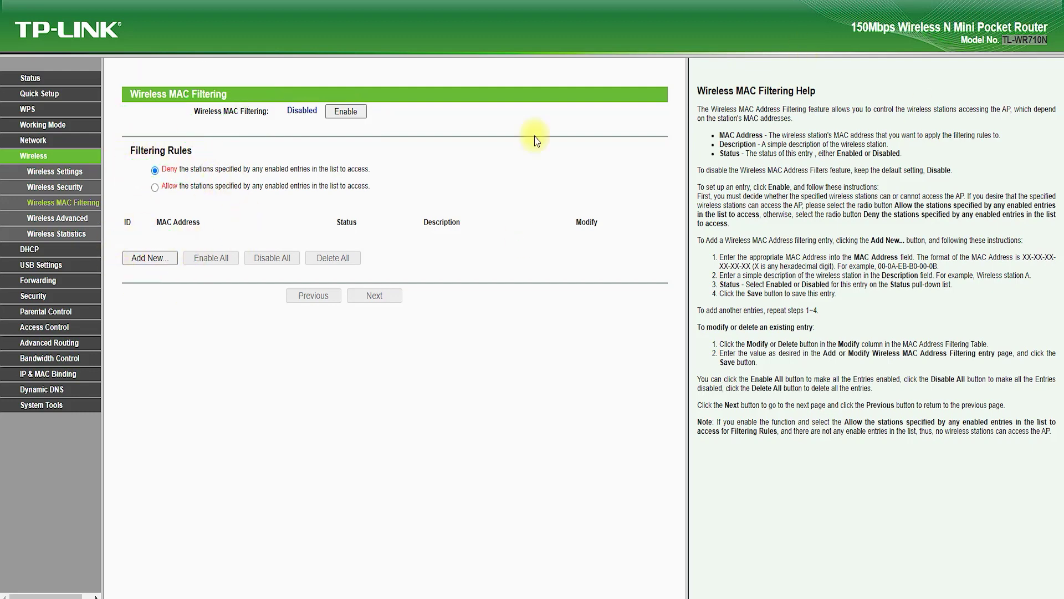
Review the Wireless Advanced parameters and check the Wireless Statistics for connected stations
click(70, 218)
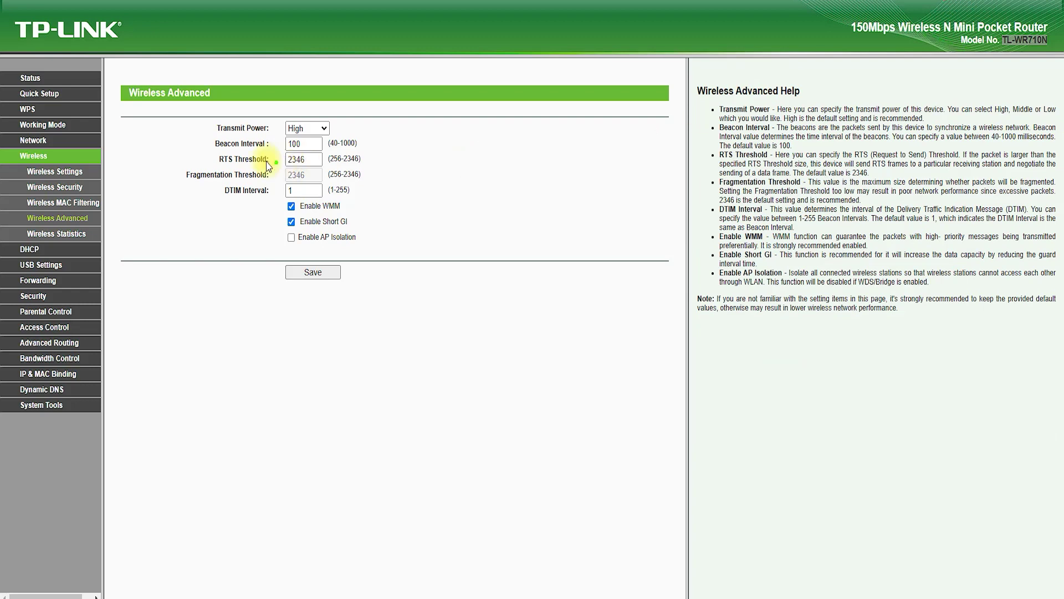
drag(186, 94, 211, 131)
key(Escape)
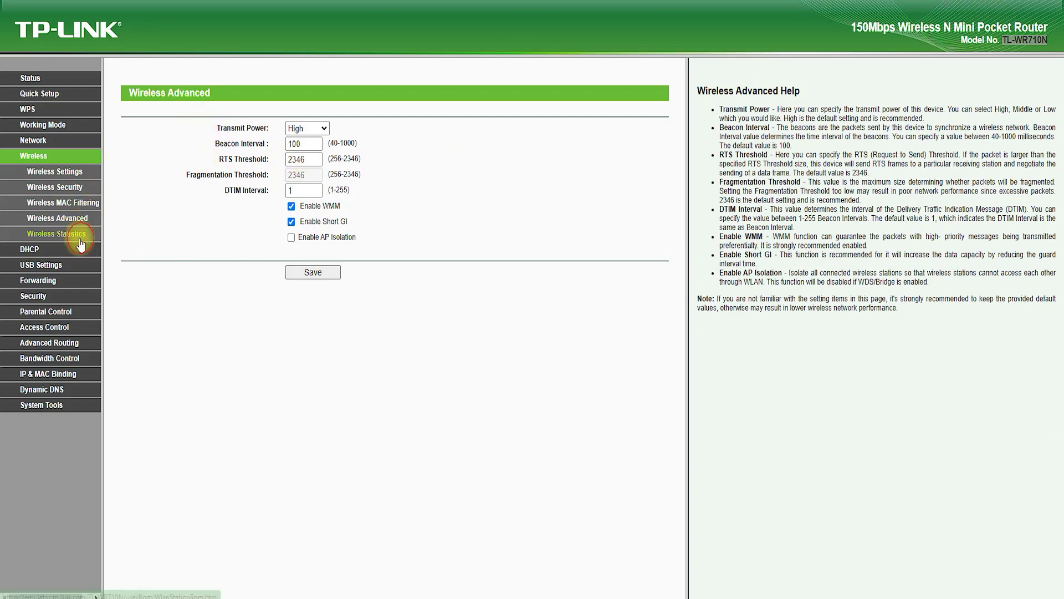
click(77, 233)
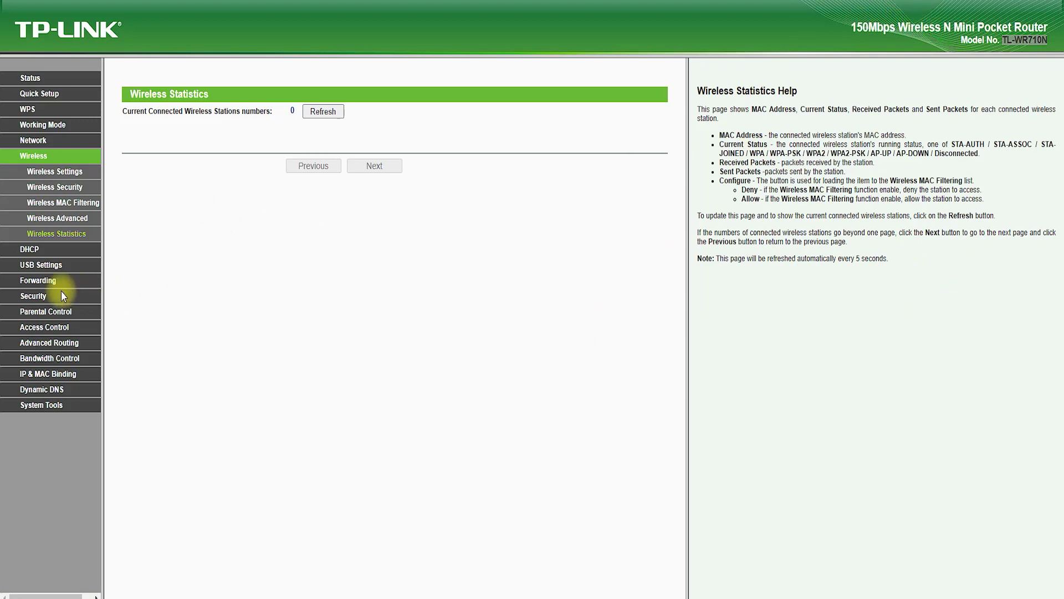
Examine the server status and start IP address options on the DHCP Settings page
click(33, 249)
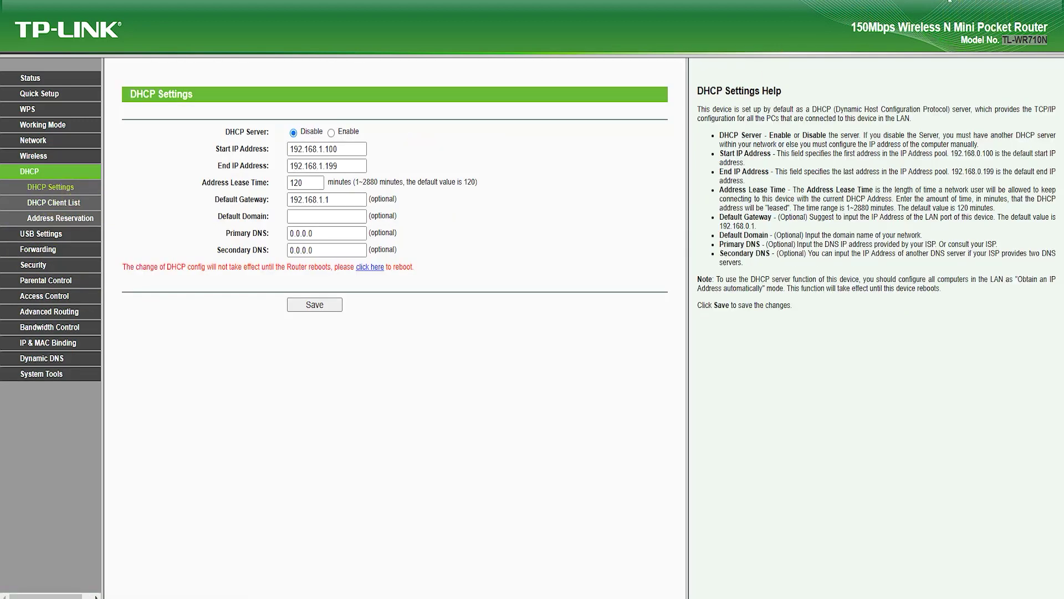
mouse_move(222, 107)
mouse_down()
mouse_move(150, 71)
mouse_move(161, 112)
mouse_up()
mouse_move(224, 146)
mouse_down()
mouse_move(280, 123)
mouse_move(292, 141)
mouse_move(394, 131)
mouse_move(307, 121)
mouse_up()
drag(216, 150, 286, 161)
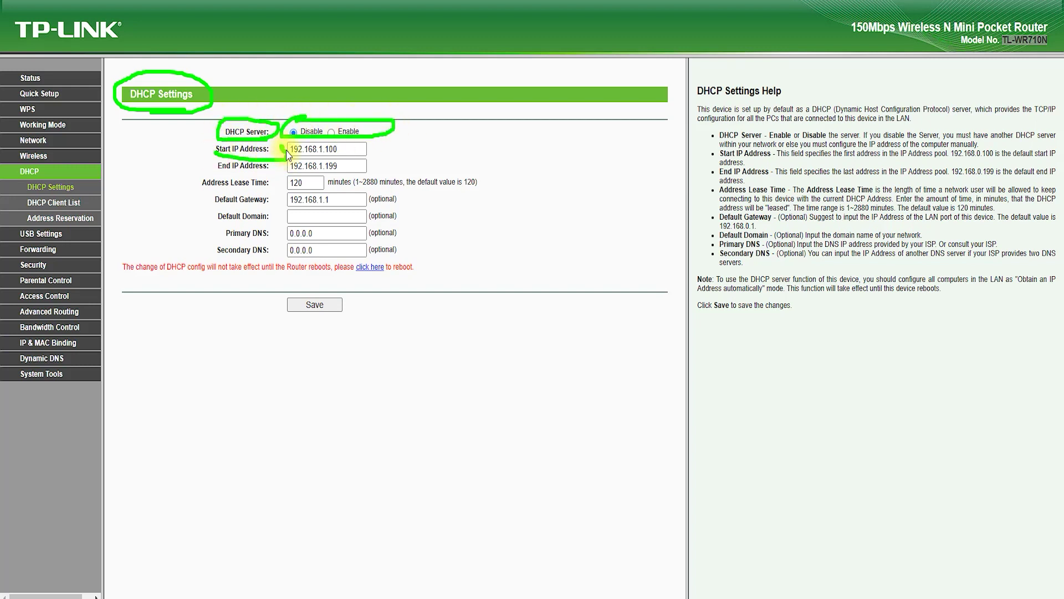
key(Escape)
View the DHCP client list and the Address Reservation page, and try to open a new reservation entry
click(53, 202)
click(56, 217)
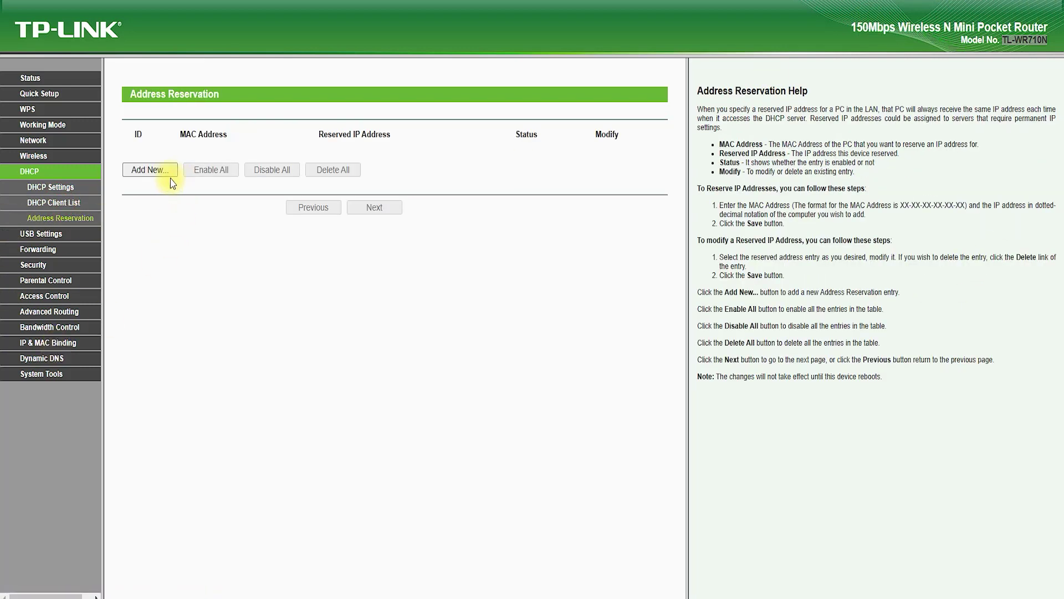
click(162, 171)
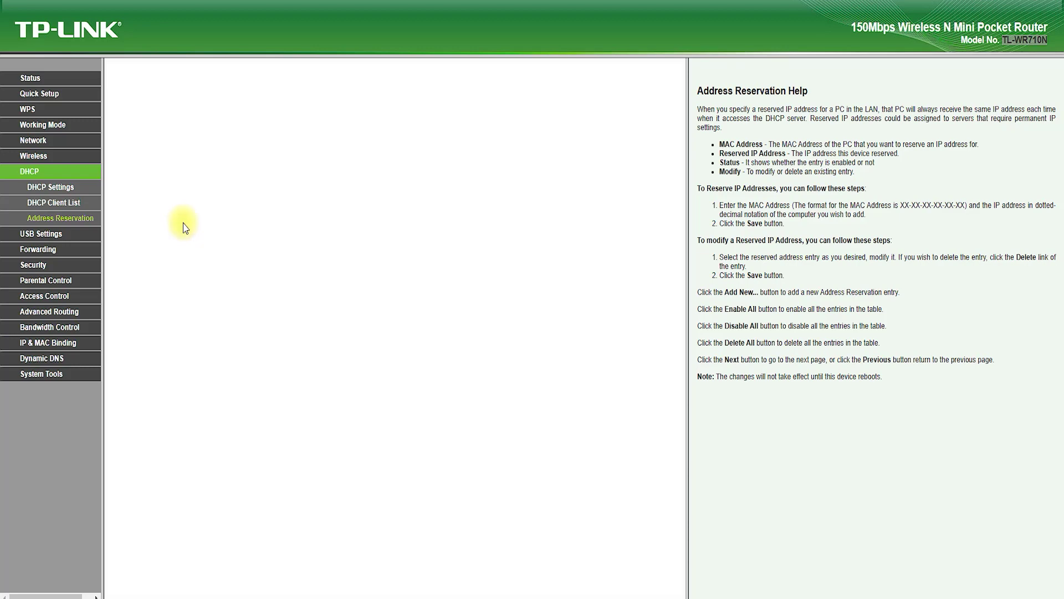
Review the USB Settings pages for storage sharing, the media server and user accounts
click(44, 232)
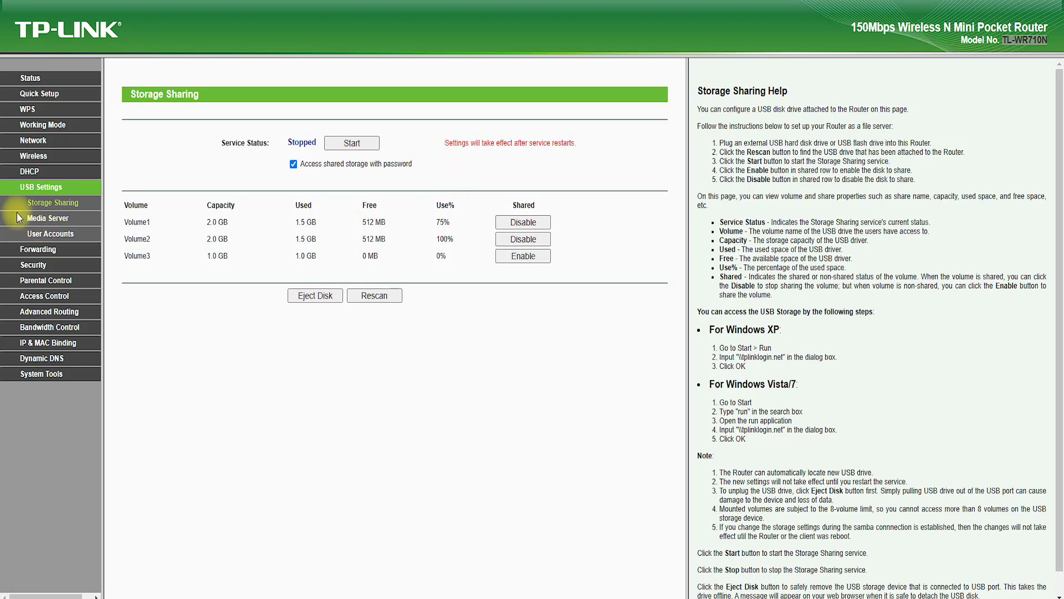
click(39, 222)
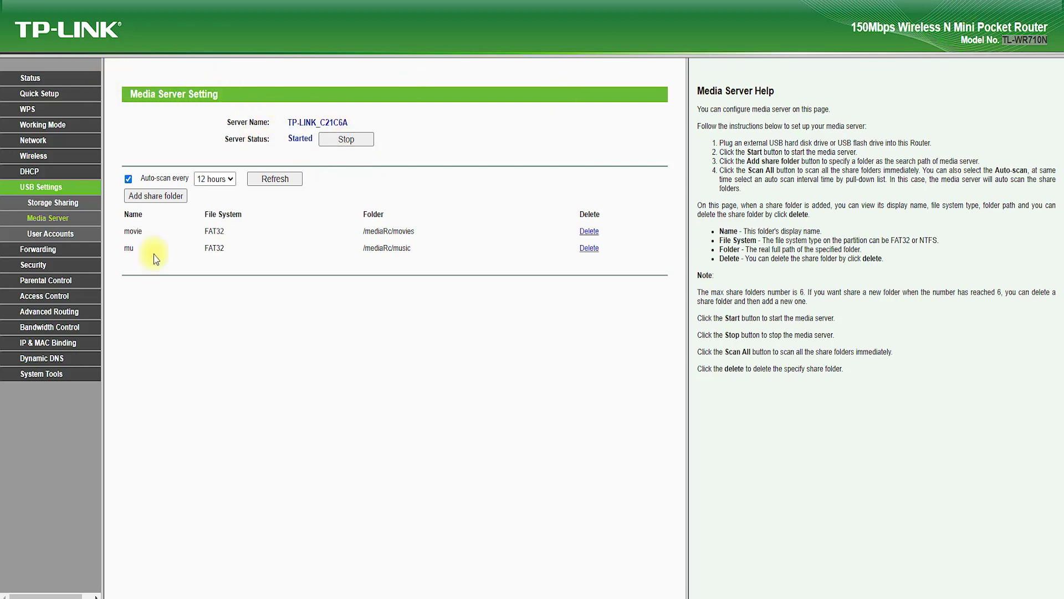
click(61, 236)
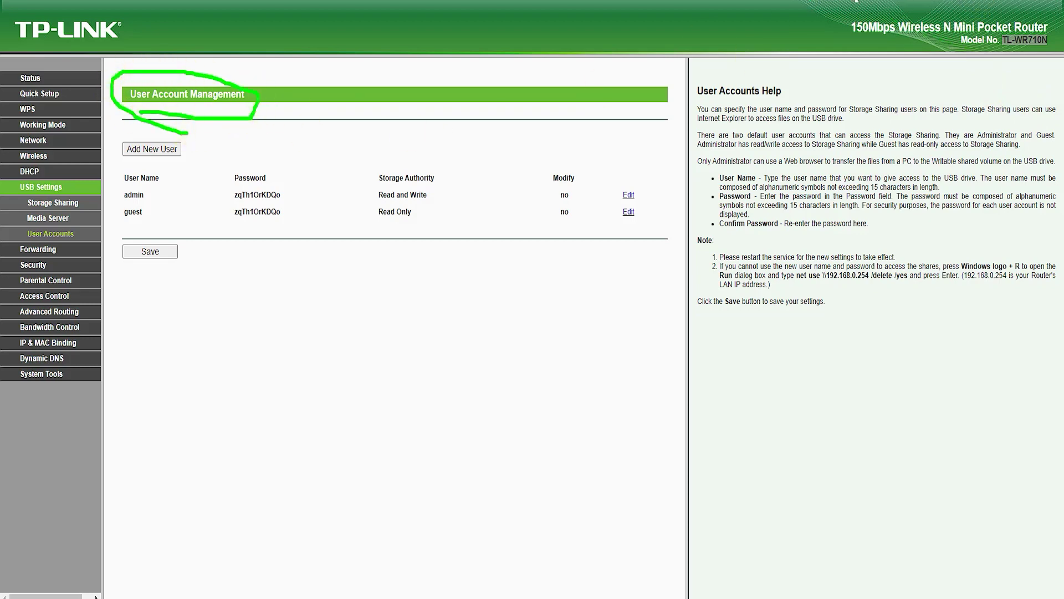
Look through the Forwarding pages for virtual servers, port triggering and DMZ
click(33, 249)
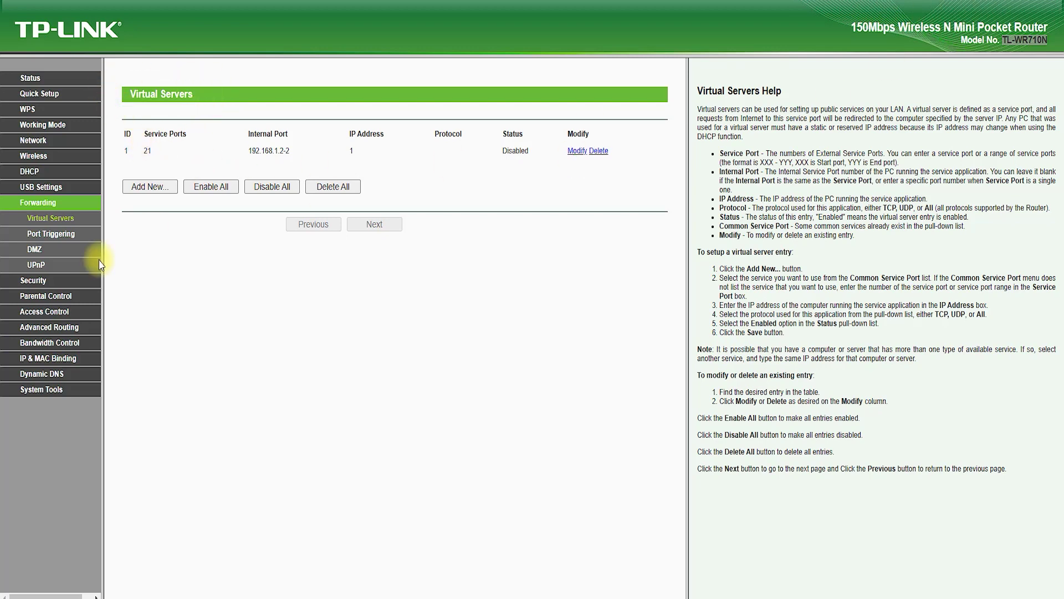
click(50, 233)
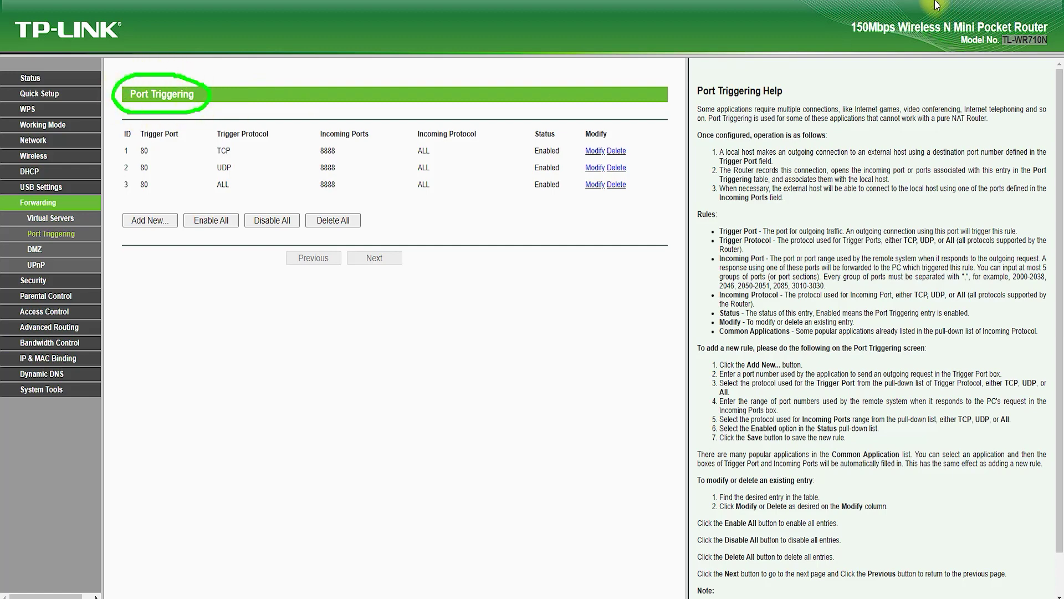
click(30, 250)
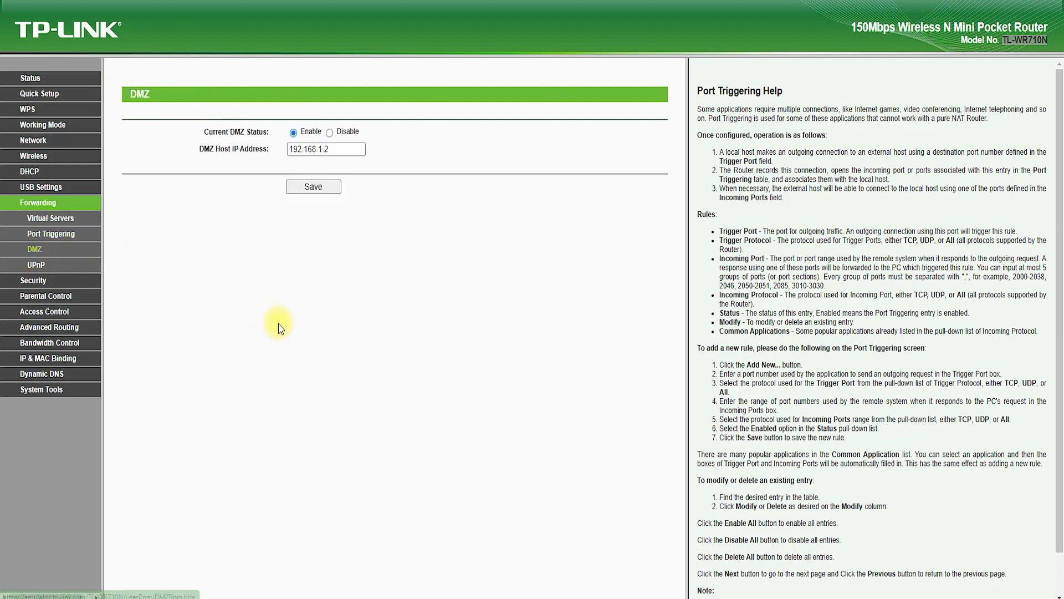
Review the DMZ settings and the UPnP status and current settings list under Forwarding
mouse_move(118, 110)
mouse_down()
mouse_move(106, 71)
mouse_move(198, 126)
mouse_up()
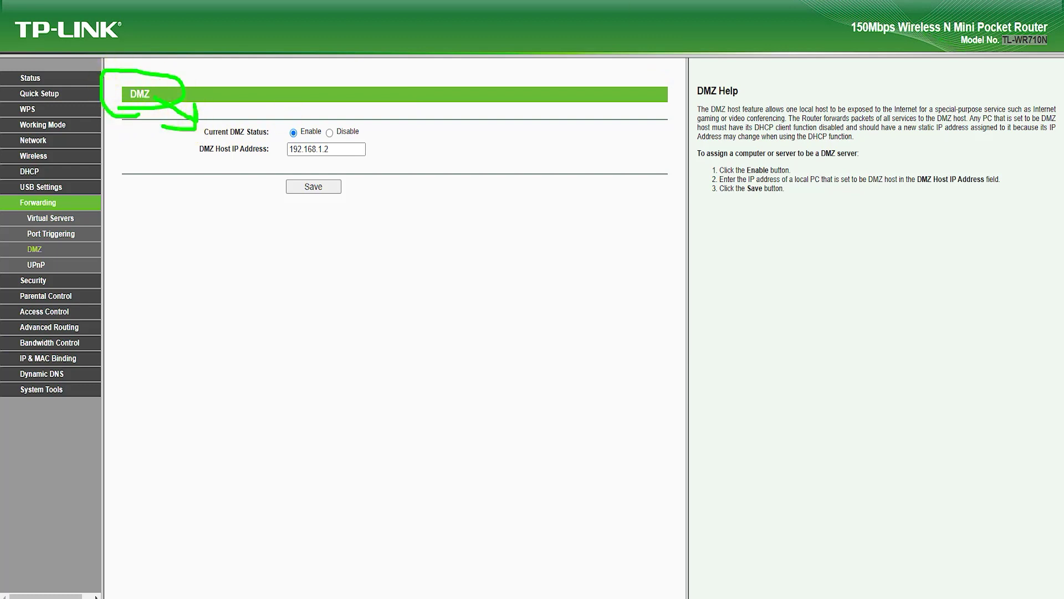
click(36, 265)
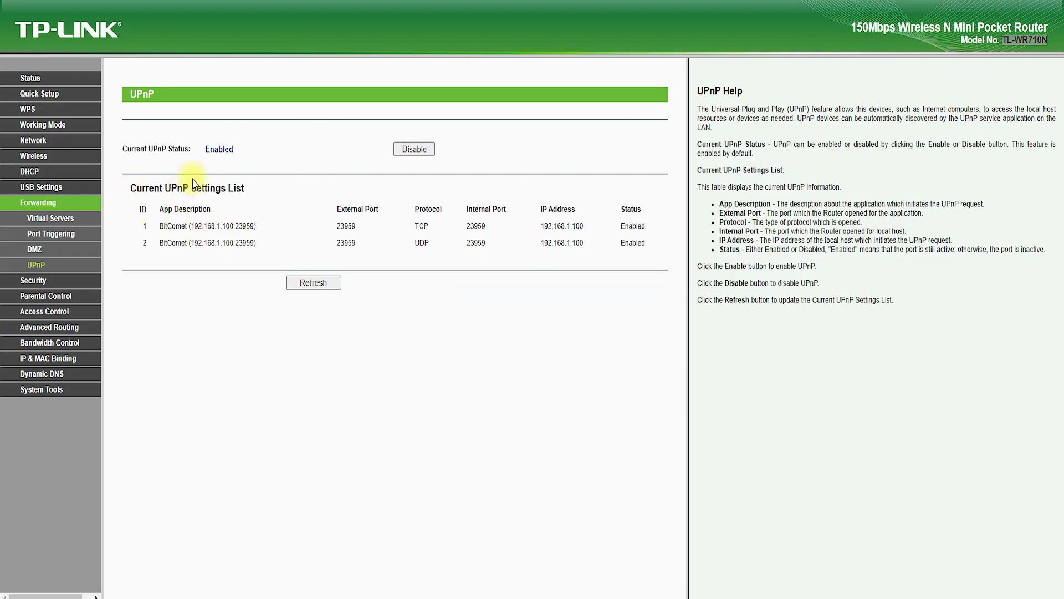
drag(157, 117, 133, 114)
mouse_move(147, 215)
mouse_down()
mouse_move(133, 201)
mouse_move(186, 179)
mouse_move(119, 194)
mouse_up()
drag(150, 235, 251, 236)
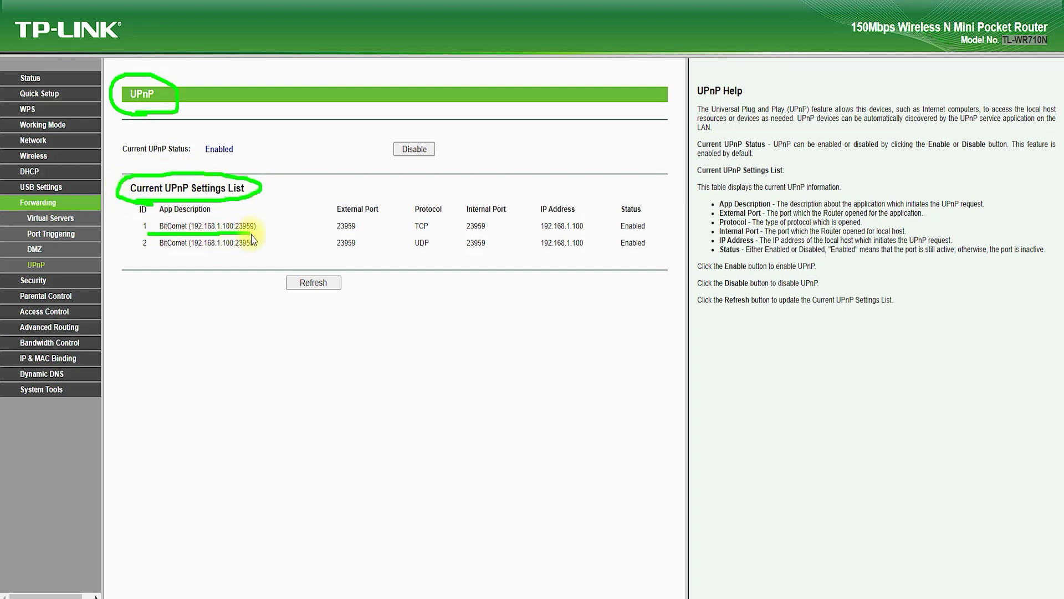
drag(158, 254, 260, 252)
key(Escape)
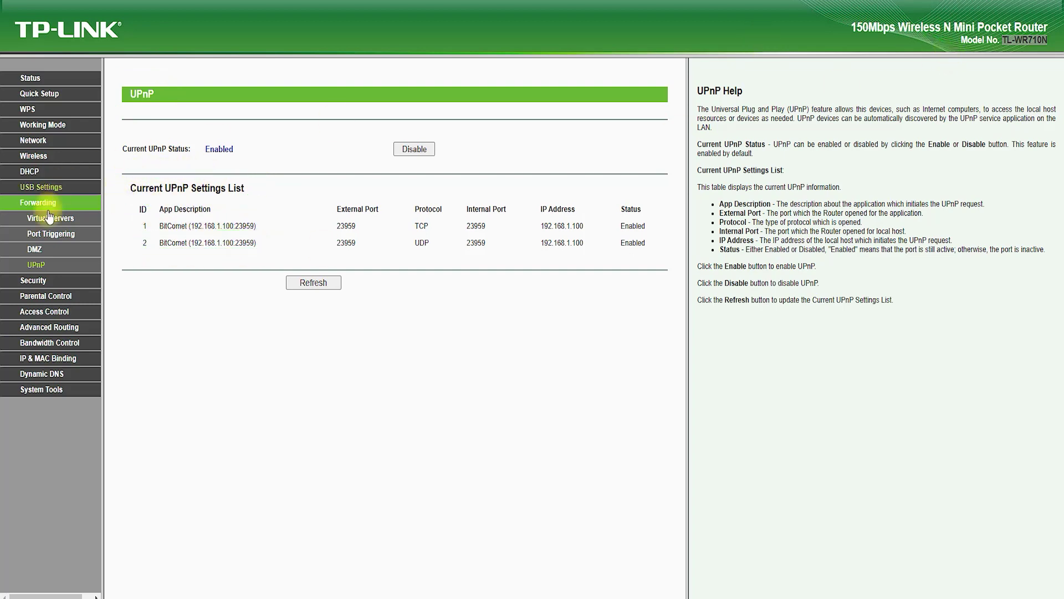
Review the Security pages for basic security, advanced security, local management and remote management
click(33, 280)
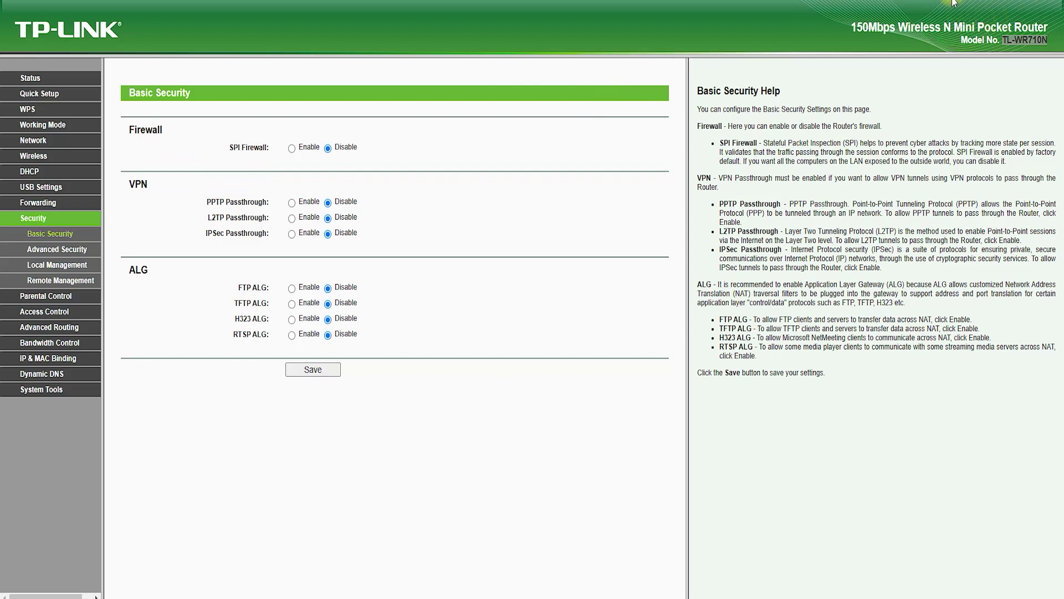
mouse_move(213, 121)
mouse_down()
mouse_move(225, 106)
mouse_move(147, 115)
mouse_move(204, 147)
mouse_up()
drag(128, 200, 191, 200)
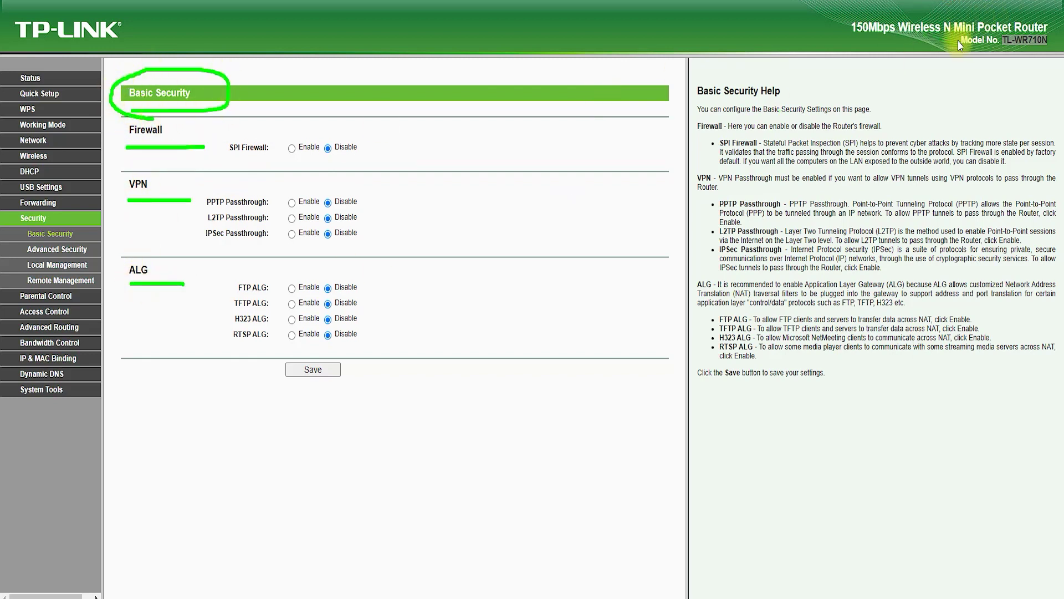
key(Escape)
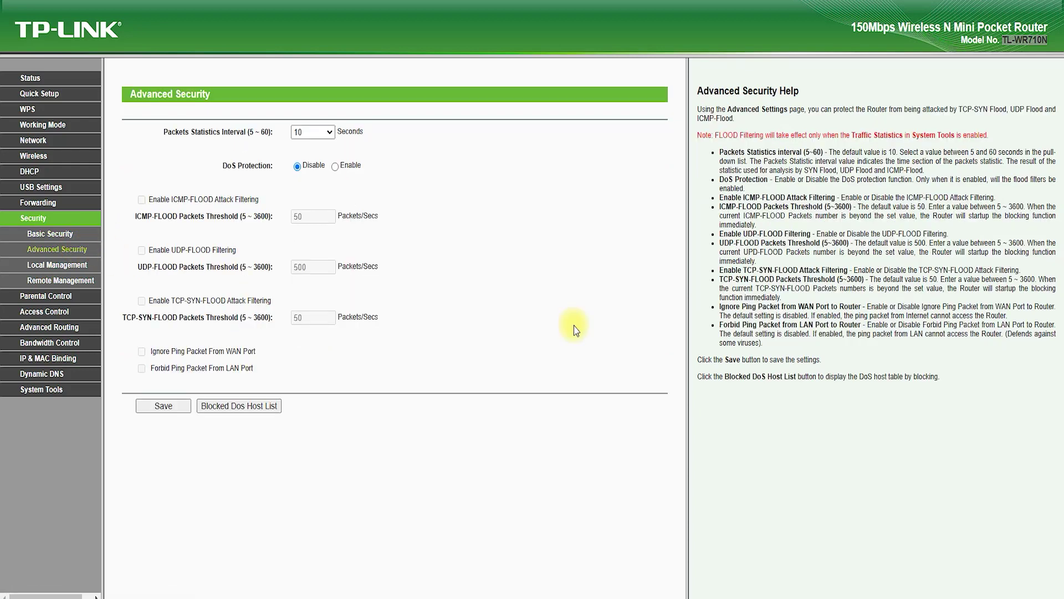
click(56, 265)
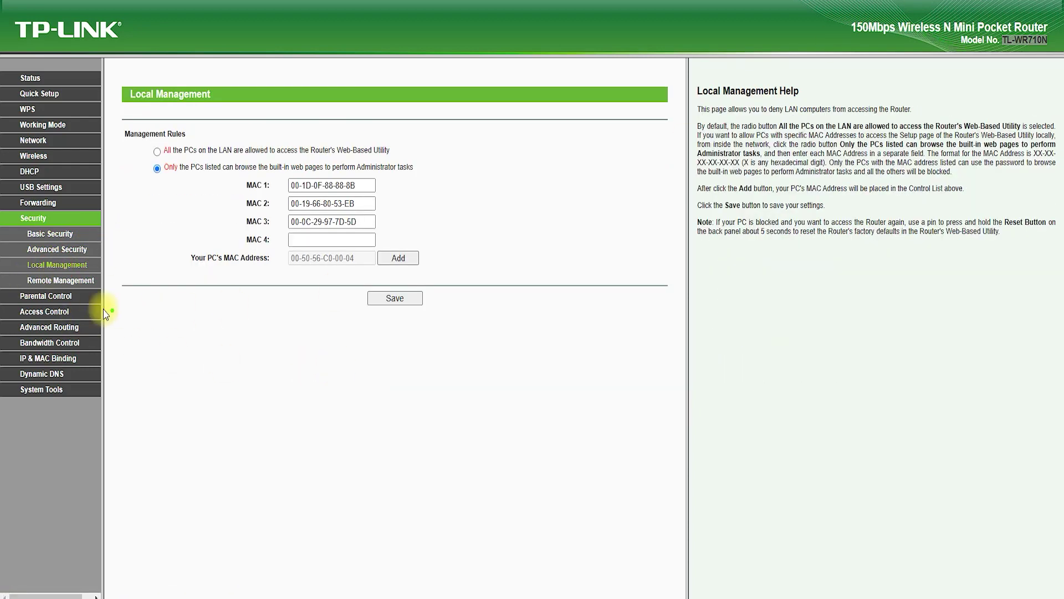
mouse_move(128, 121)
mouse_down()
mouse_move(214, 71)
mouse_move(136, 116)
mouse_up()
click(78, 280)
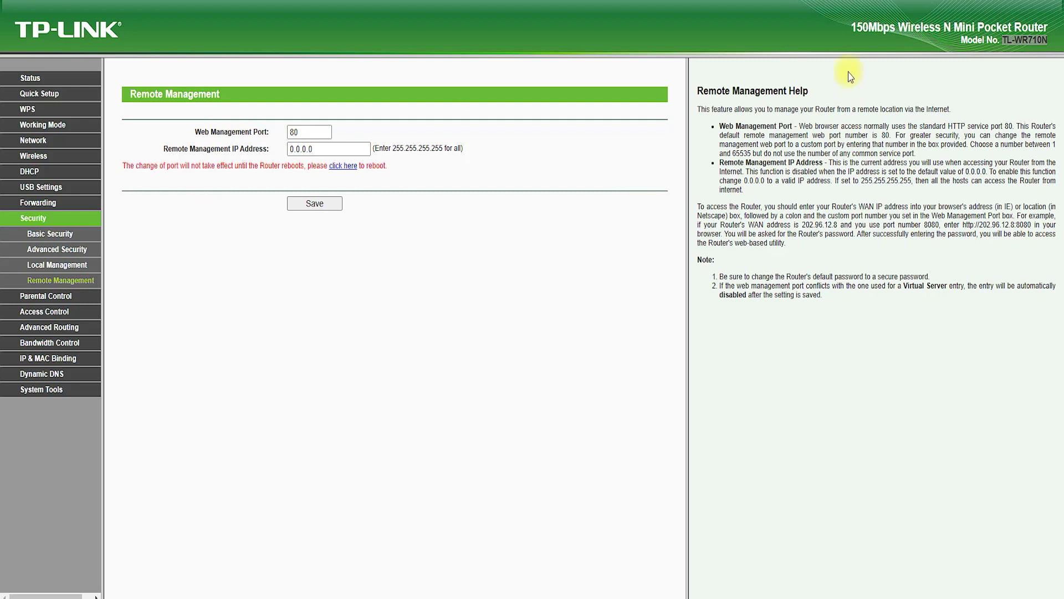
mouse_move(142, 111)
mouse_down()
mouse_move(219, 109)
mouse_move(149, 76)
mouse_move(128, 116)
mouse_move(189, 118)
mouse_up()
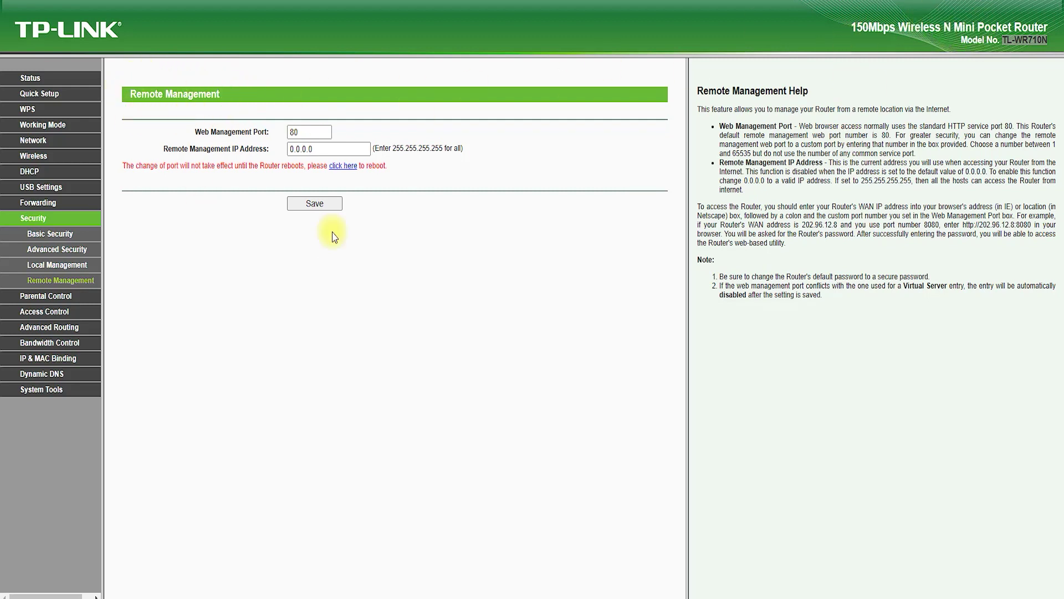
Examine the Parental Control Settings page and its option for adding a new entry
click(44, 297)
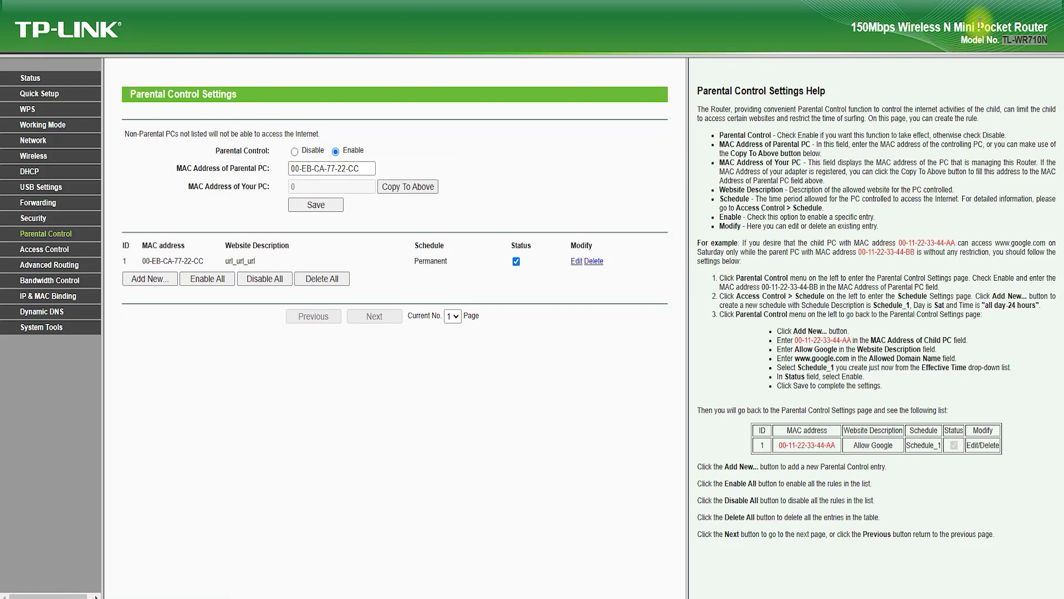
mouse_move(178, 122)
mouse_down()
mouse_move(268, 72)
mouse_move(201, 123)
mouse_up()
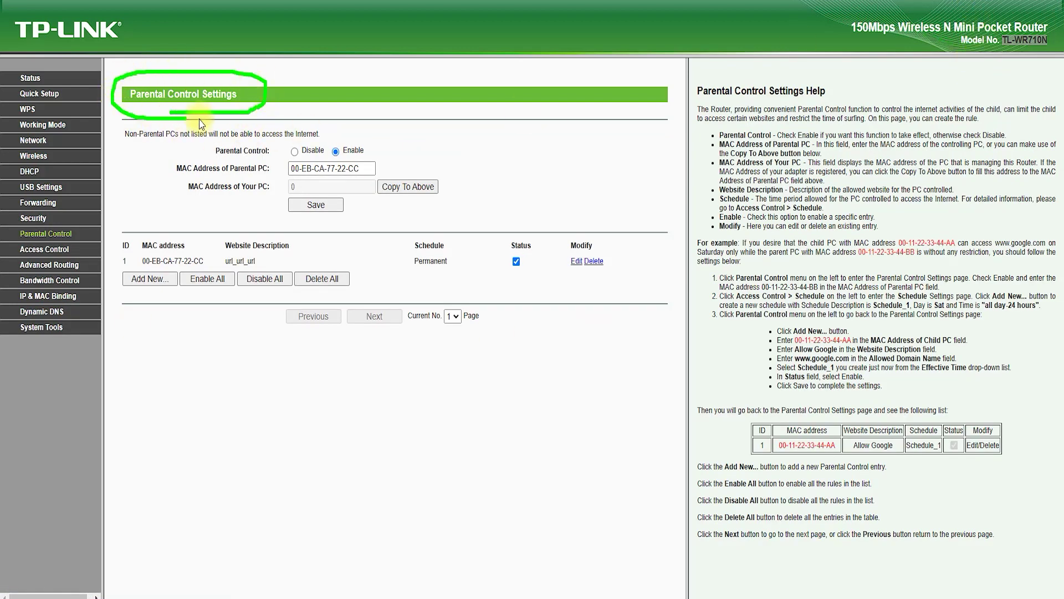
drag(113, 302, 181, 277)
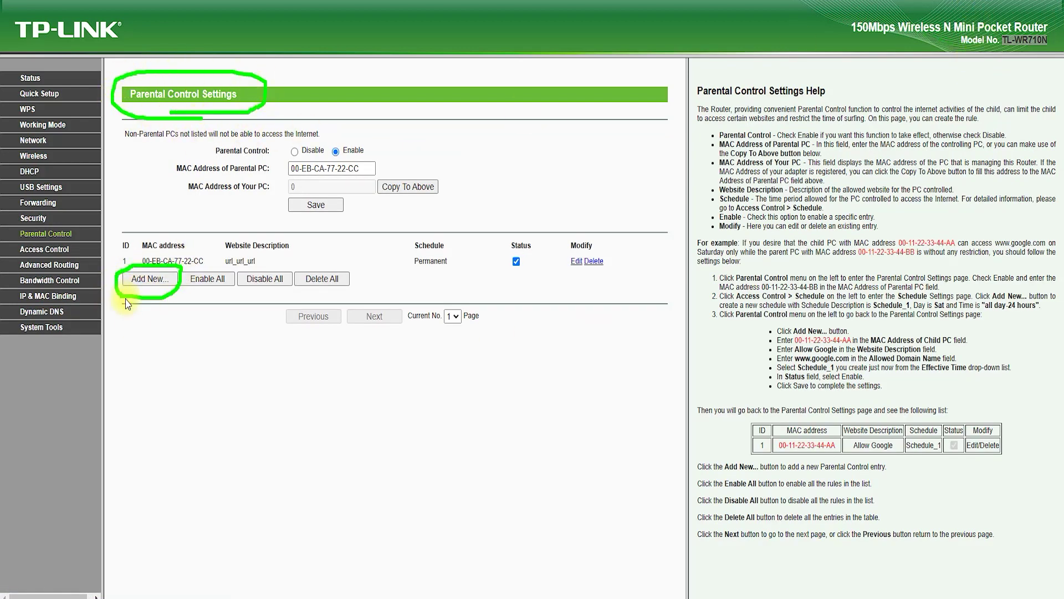
key(Escape)
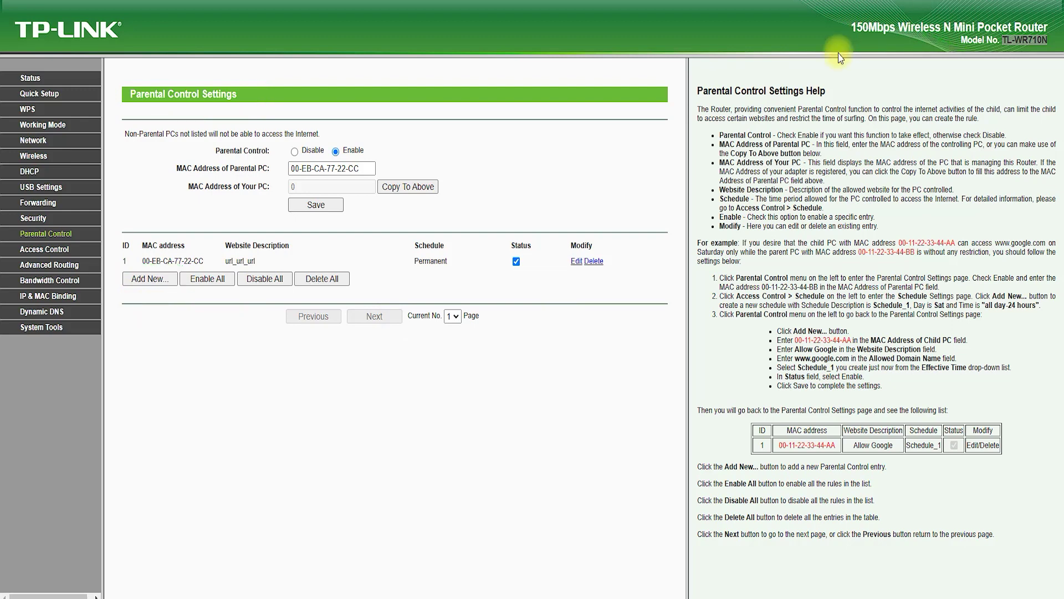
Look through the Access Control pages for rules, hosts, targets and schedules
click(48, 257)
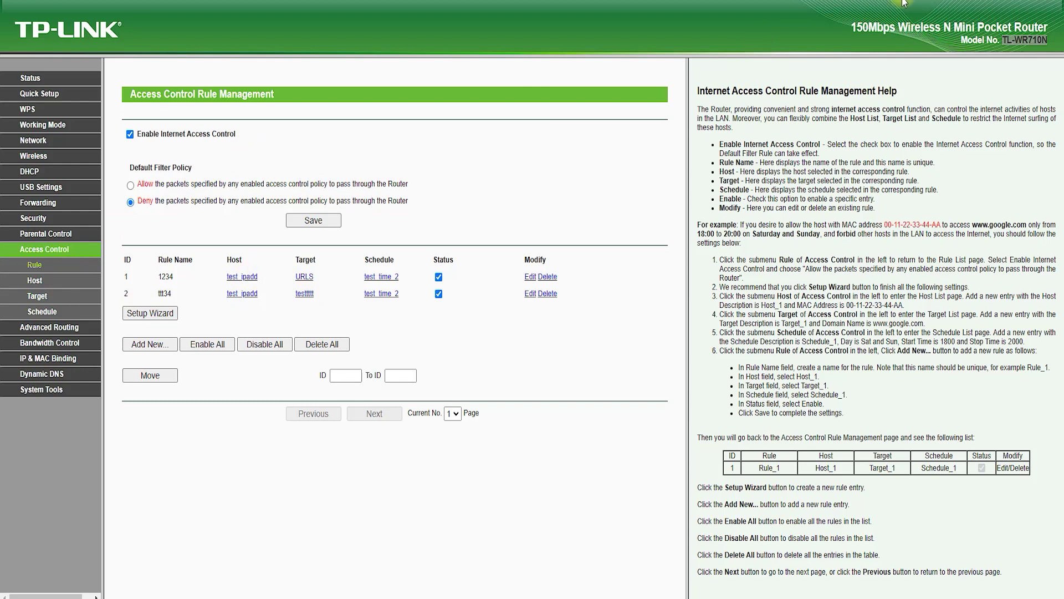
mouse_move(114, 106)
mouse_down()
mouse_move(109, 73)
mouse_move(119, 105)
mouse_up()
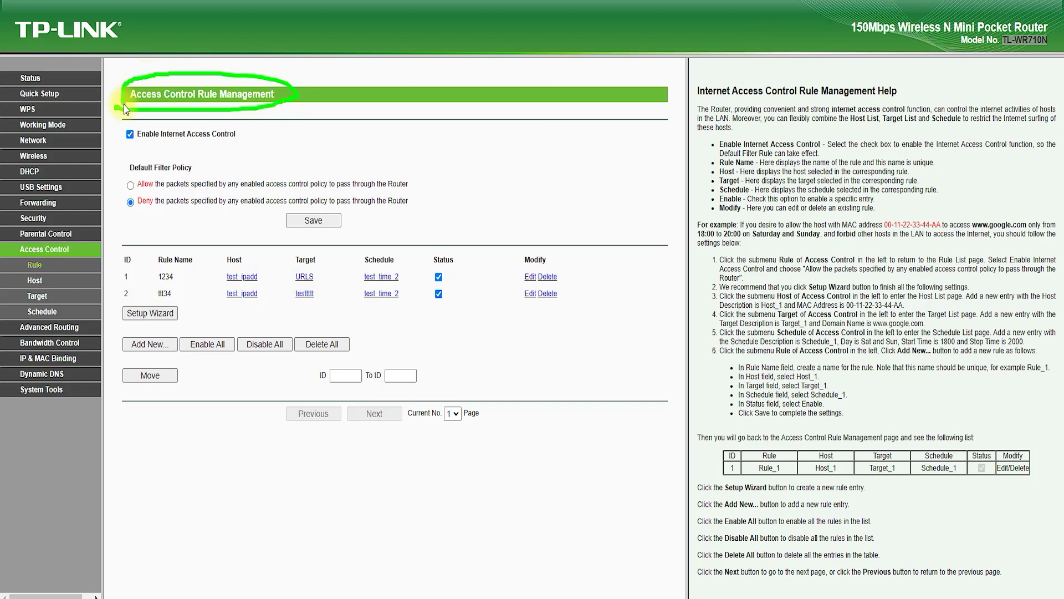
click(28, 280)
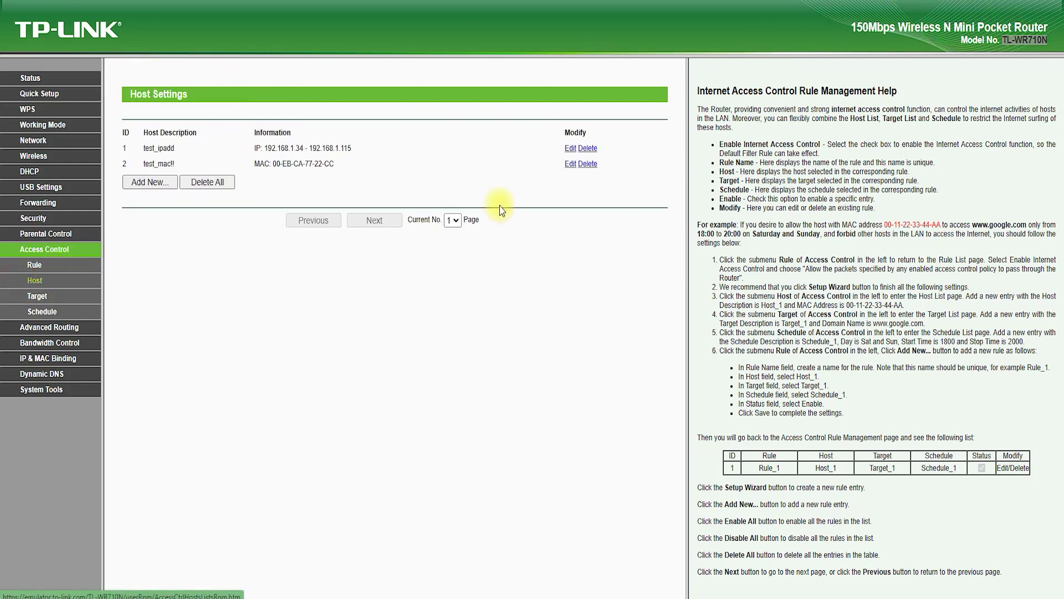
mouse_move(237, 95)
mouse_down()
mouse_move(135, 109)
mouse_move(135, 95)
mouse_move(133, 116)
mouse_up()
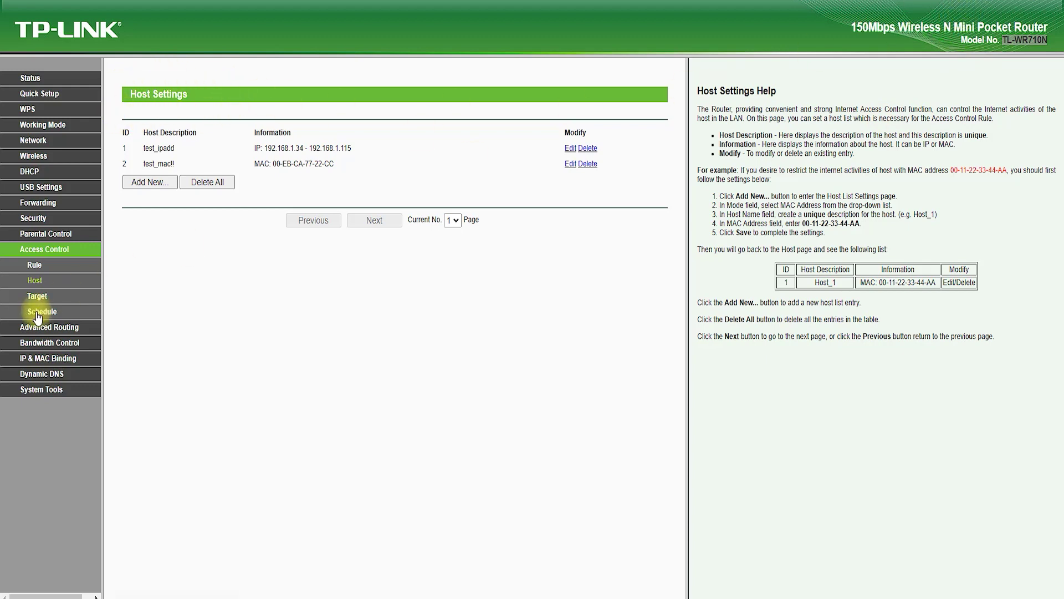
click(36, 296)
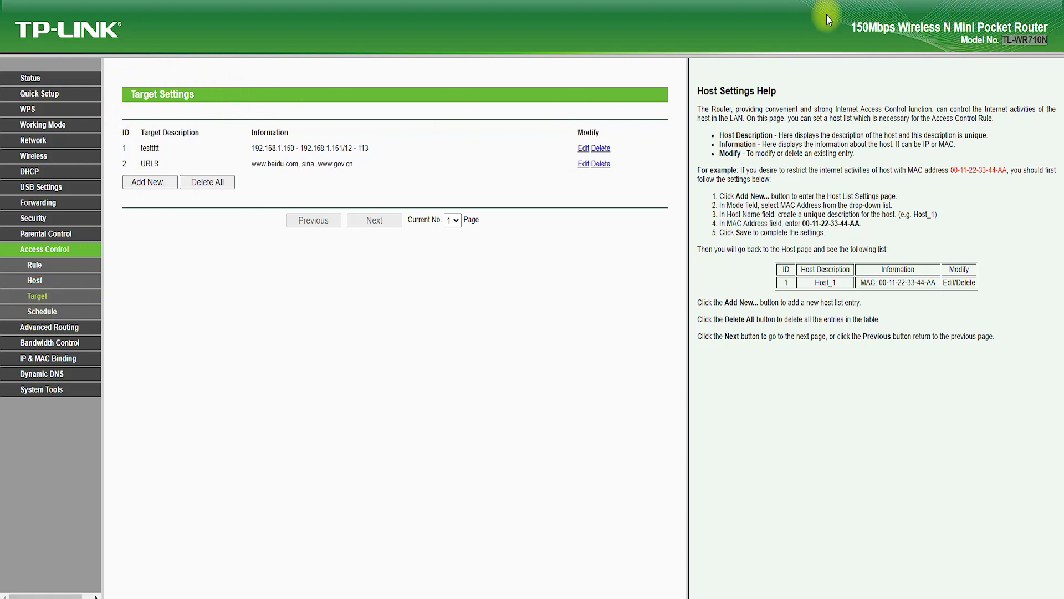
click(40, 311)
View the Advanced Routing pages and the Bandwidth Control settings and rule list
click(48, 326)
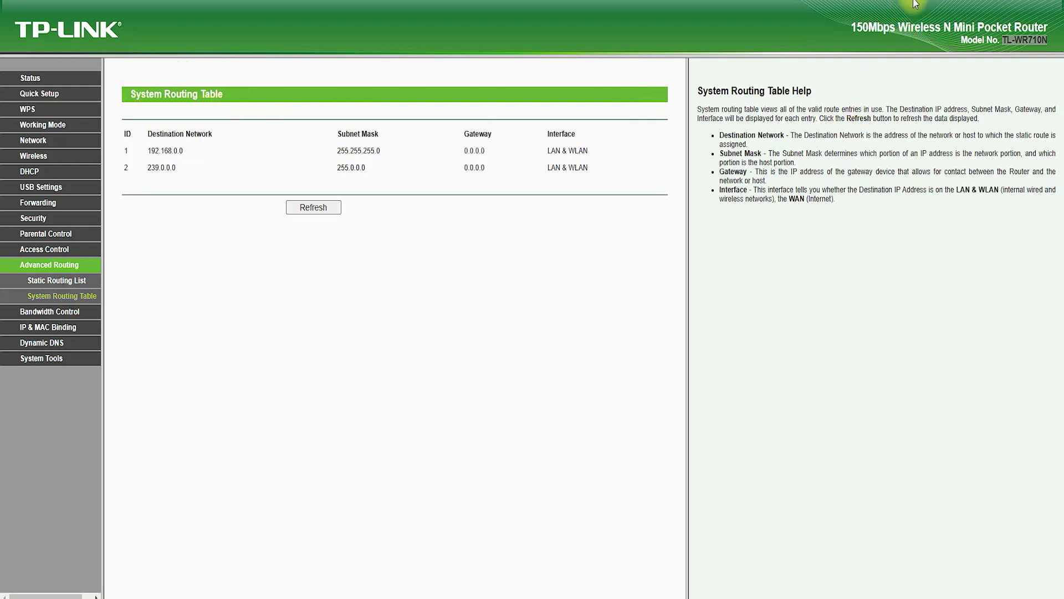
click(44, 311)
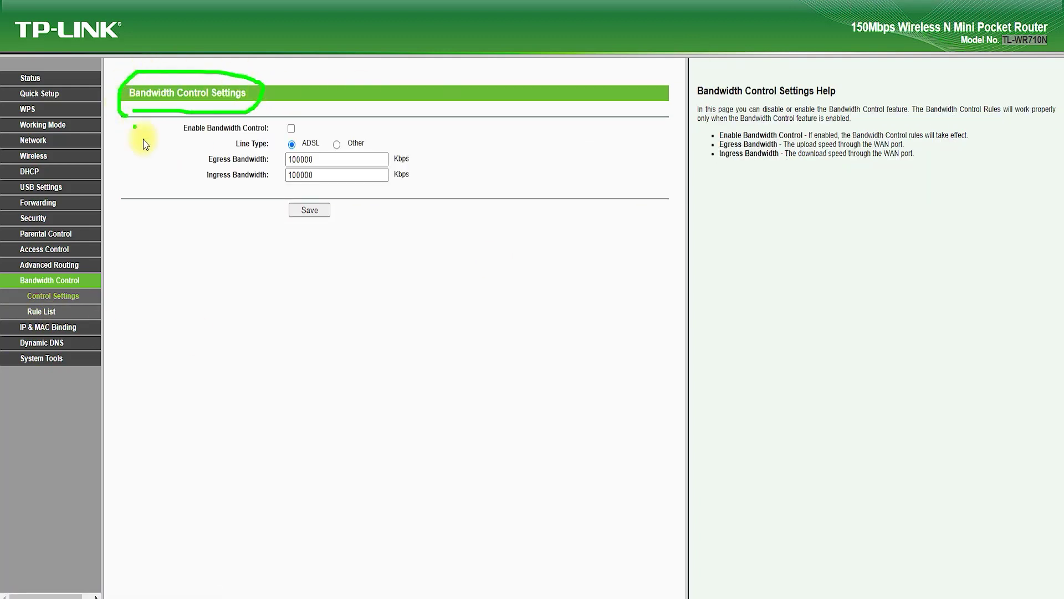
click(42, 311)
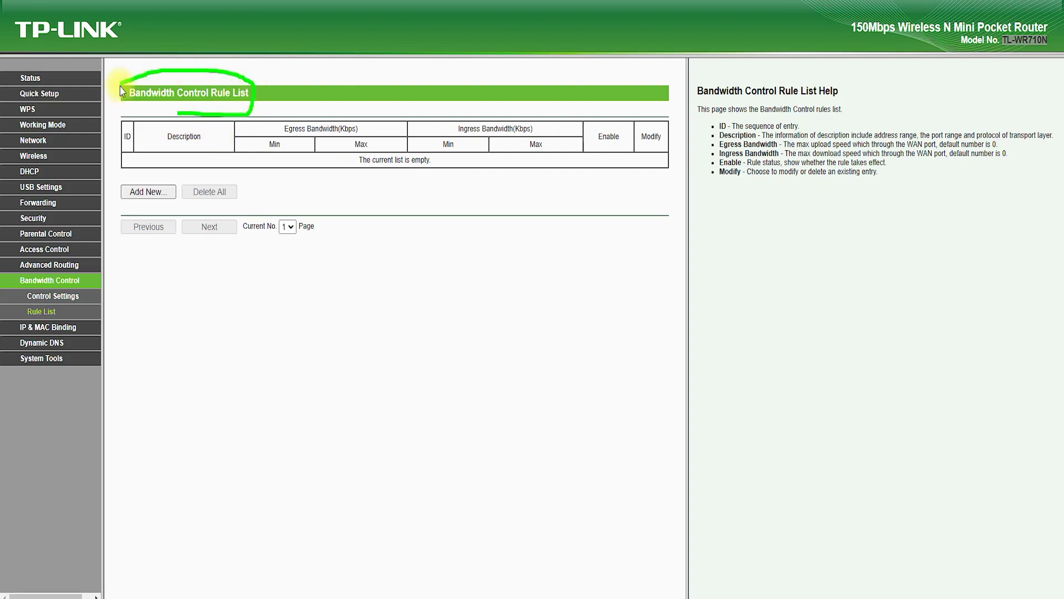
Review the IP & MAC Binding settings and ARP list, plus the Dynamic DNS page
click(69, 327)
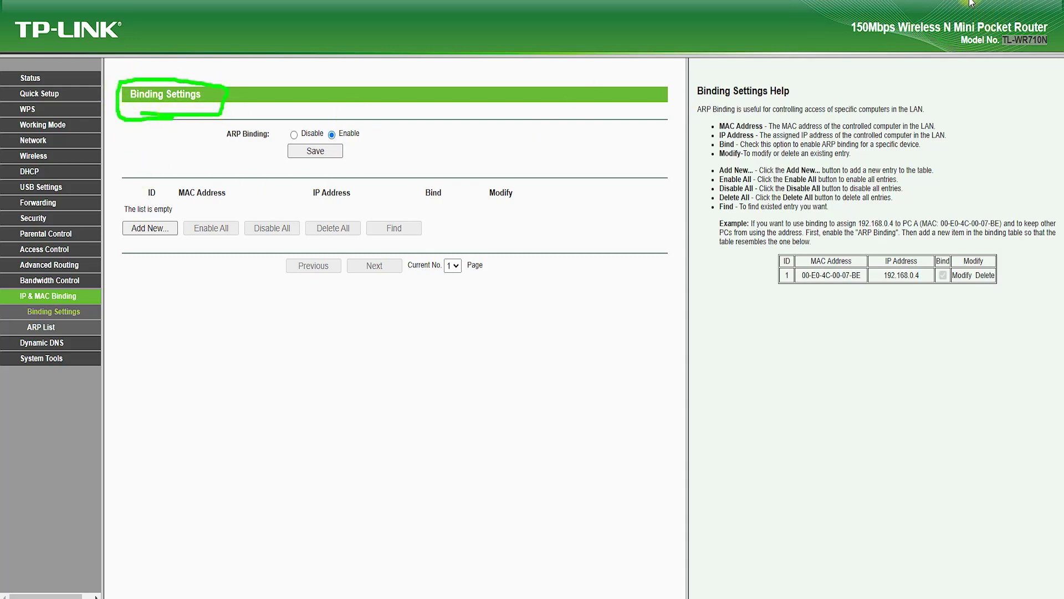
click(41, 327)
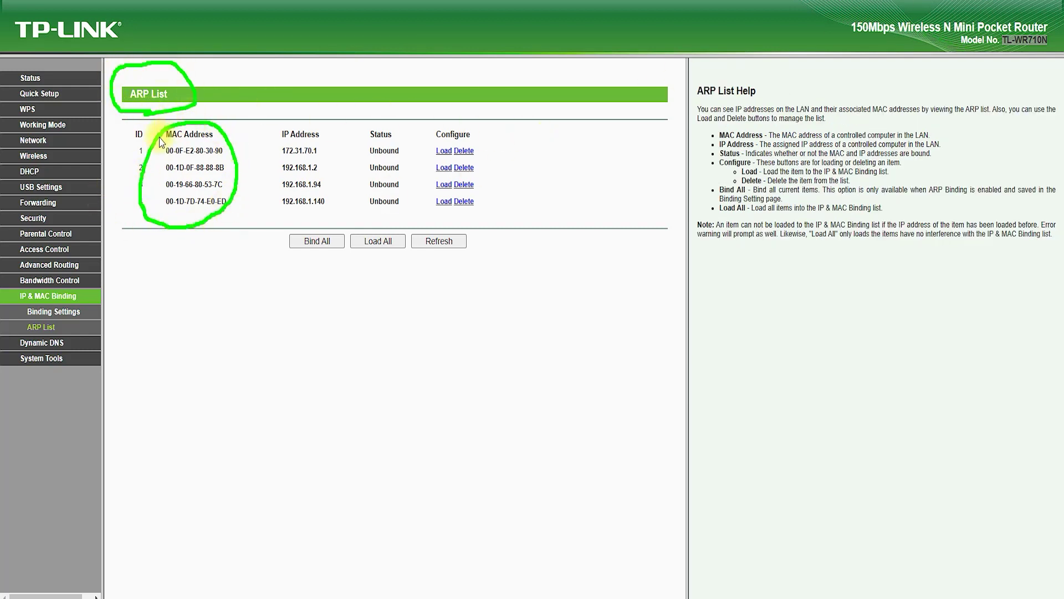
click(45, 344)
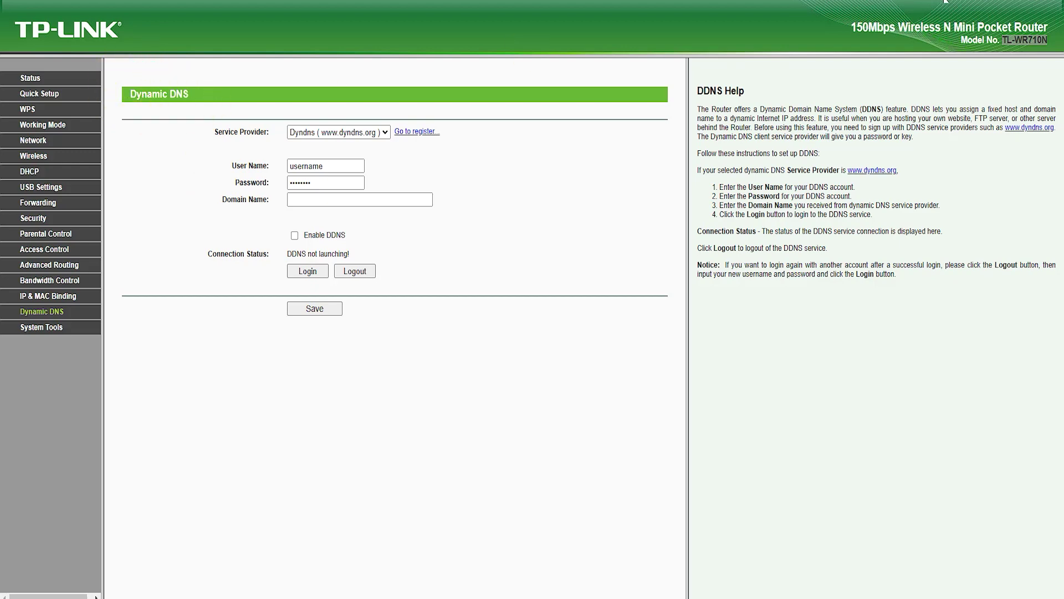
Review the System Tools pages for time settings, diagnostic tools and firmware upgrade
click(49, 327)
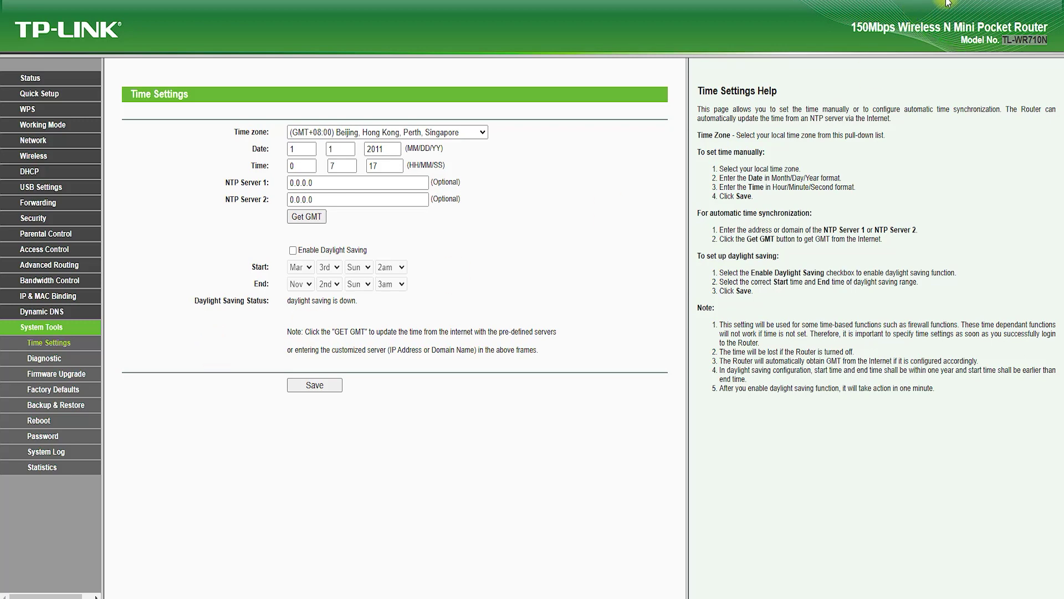
click(44, 358)
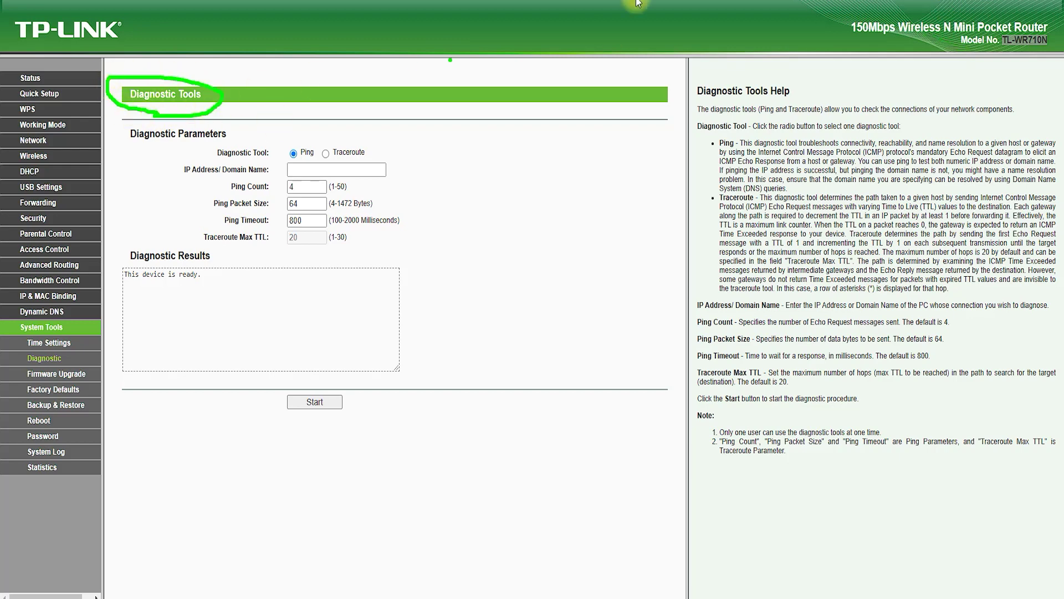
click(56, 374)
mouse_move(190, 122)
mouse_down()
mouse_move(238, 97)
mouse_move(116, 83)
mouse_move(187, 121)
mouse_up()
mouse_move(289, 150)
mouse_down()
mouse_move(297, 107)
mouse_move(299, 145)
mouse_up()
mouse_move(344, 171)
mouse_down()
mouse_move(351, 231)
mouse_move(309, 168)
mouse_up()
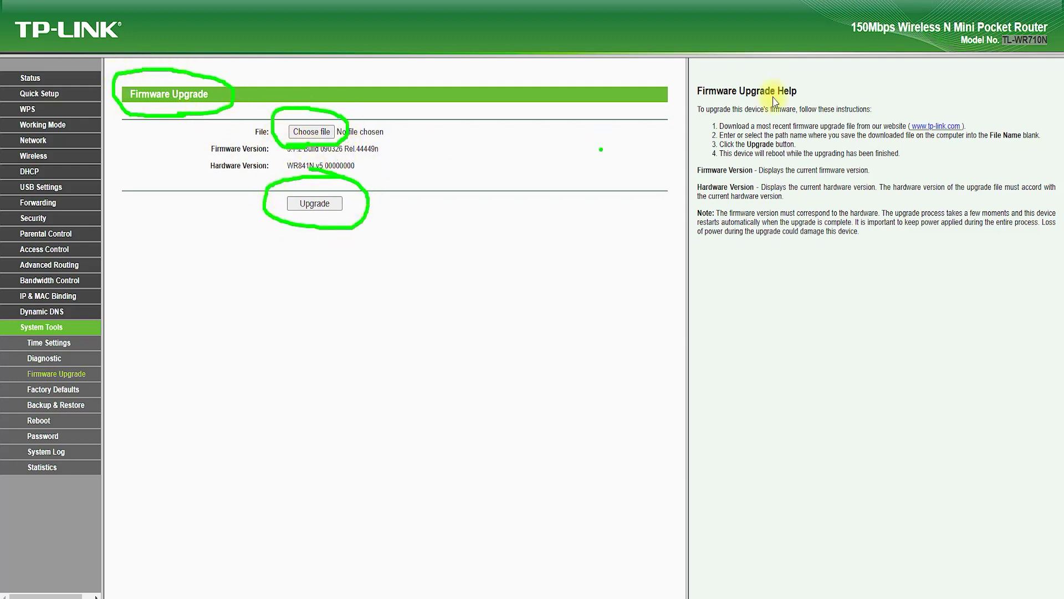
Look through the Factory Defaults, Backup & Restore and Reboot pages without running any of them
click(53, 389)
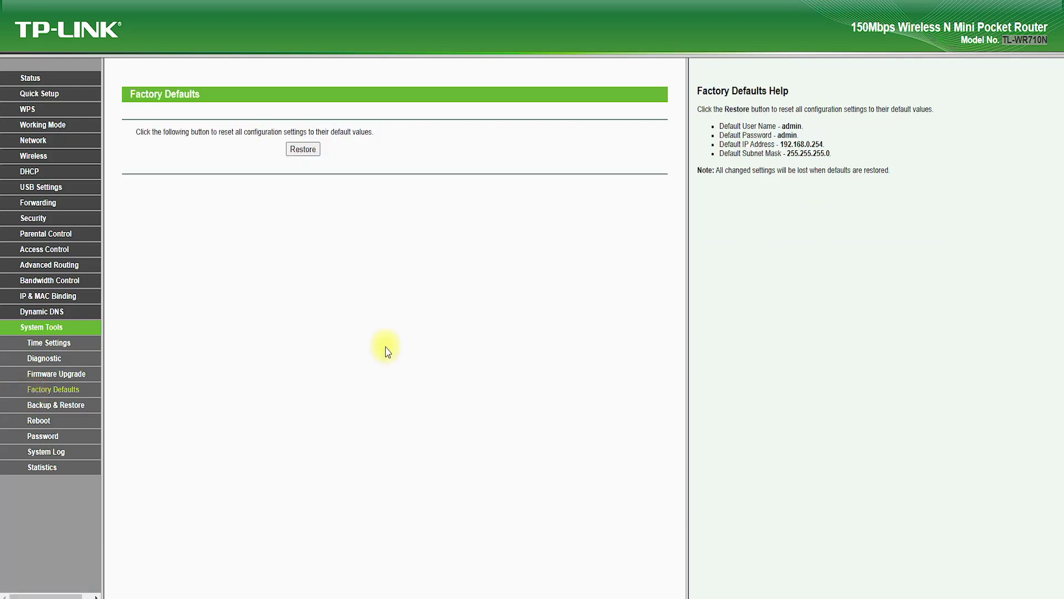
mouse_move(164, 117)
mouse_down()
mouse_move(108, 81)
mouse_move(169, 114)
mouse_up()
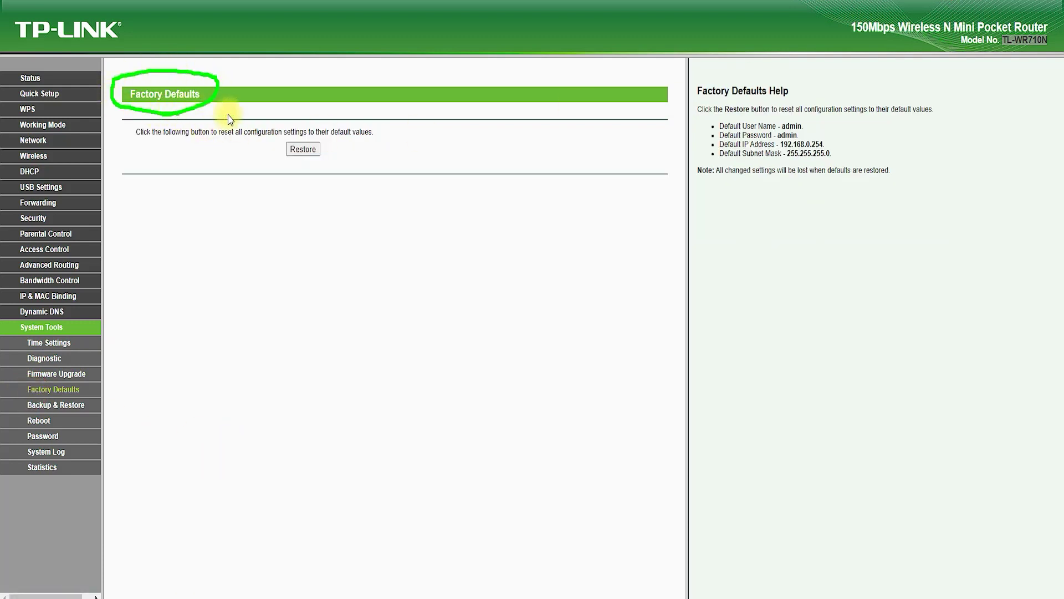
click(55, 404)
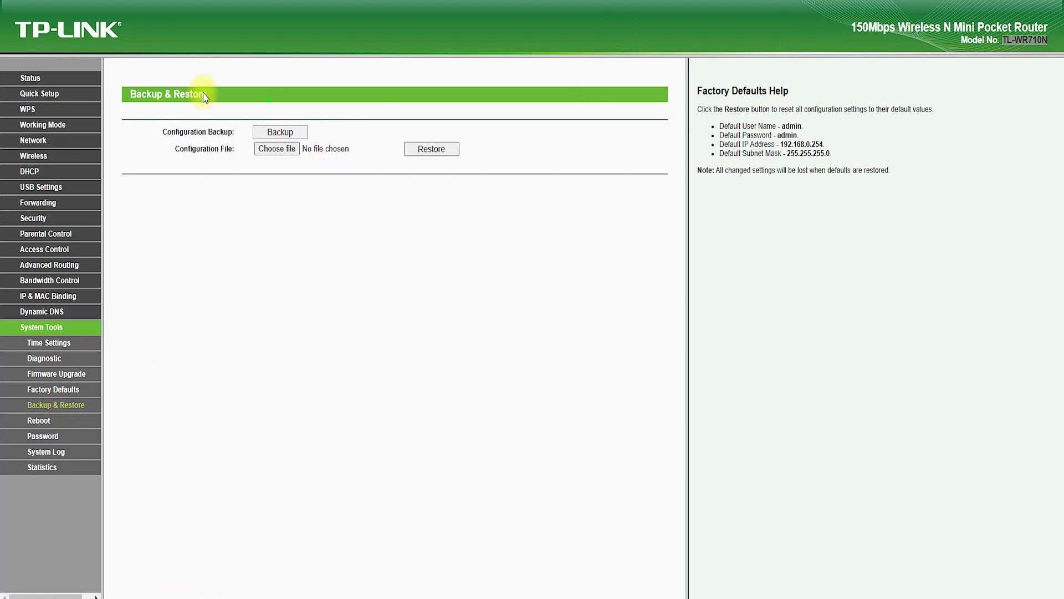
mouse_move(133, 113)
mouse_down()
mouse_move(178, 71)
mouse_move(127, 110)
mouse_up()
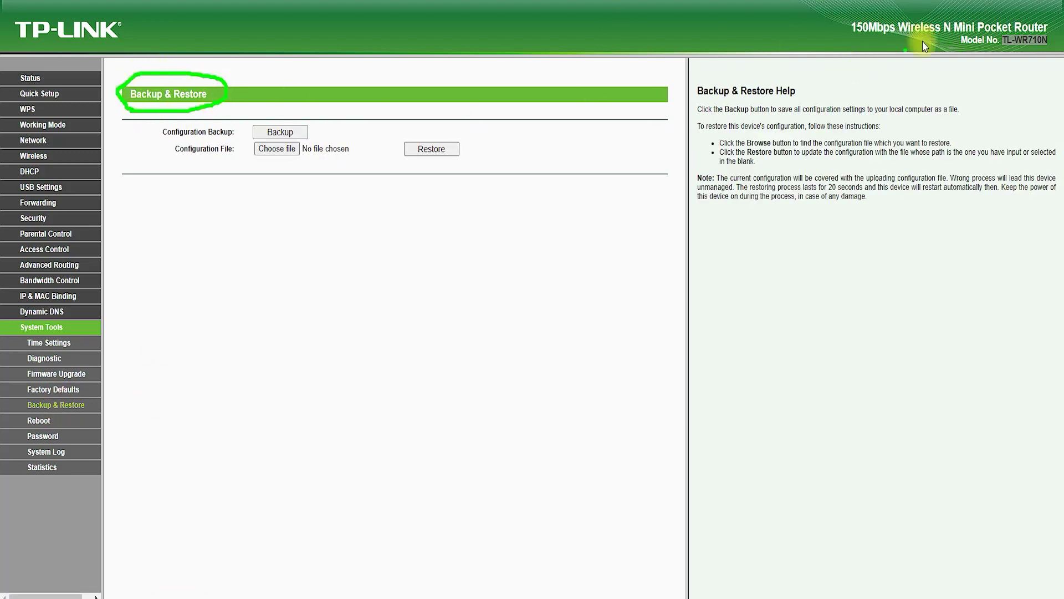
click(36, 420)
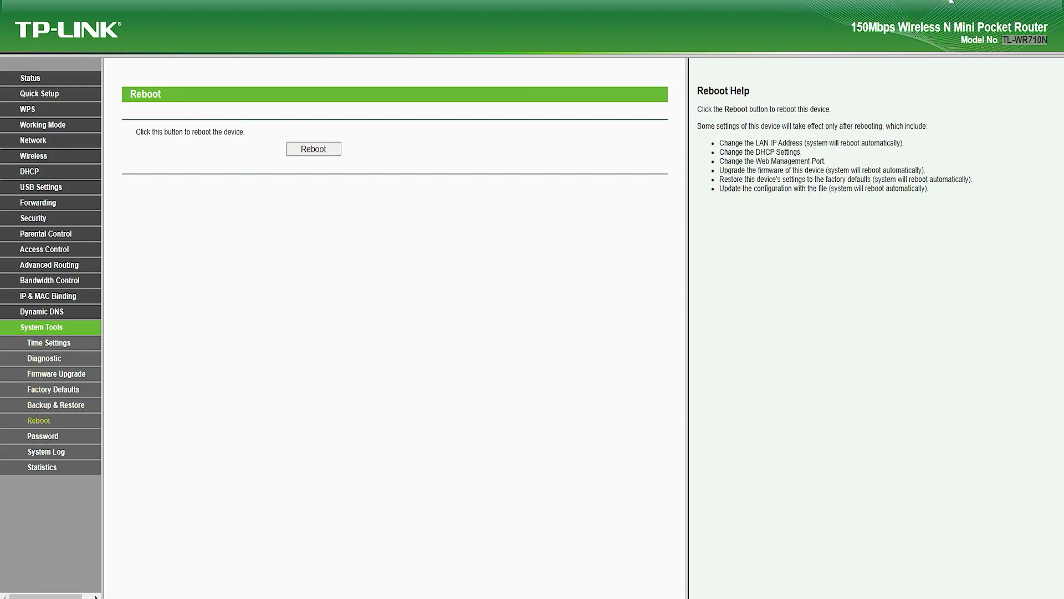
mouse_move(162, 130)
mouse_down()
mouse_move(171, 105)
mouse_move(119, 111)
mouse_up()
mouse_move(341, 130)
mouse_down()
mouse_move(270, 174)
mouse_move(373, 136)
mouse_up()
Examine the Password page's fields for the old and new login credentials
click(50, 439)
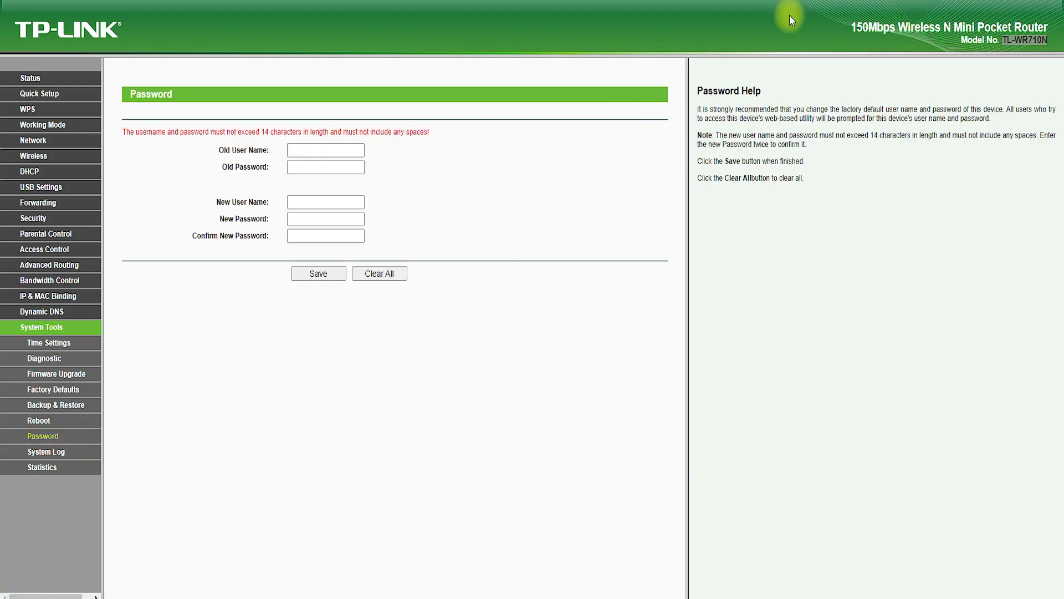
mouse_move(142, 111)
mouse_down()
mouse_move(134, 72)
mouse_move(159, 121)
mouse_up()
mouse_move(216, 187)
mouse_down()
mouse_move(384, 195)
mouse_move(221, 126)
mouse_move(218, 179)
mouse_move(276, 287)
mouse_move(285, 181)
mouse_move(244, 188)
mouse_up()
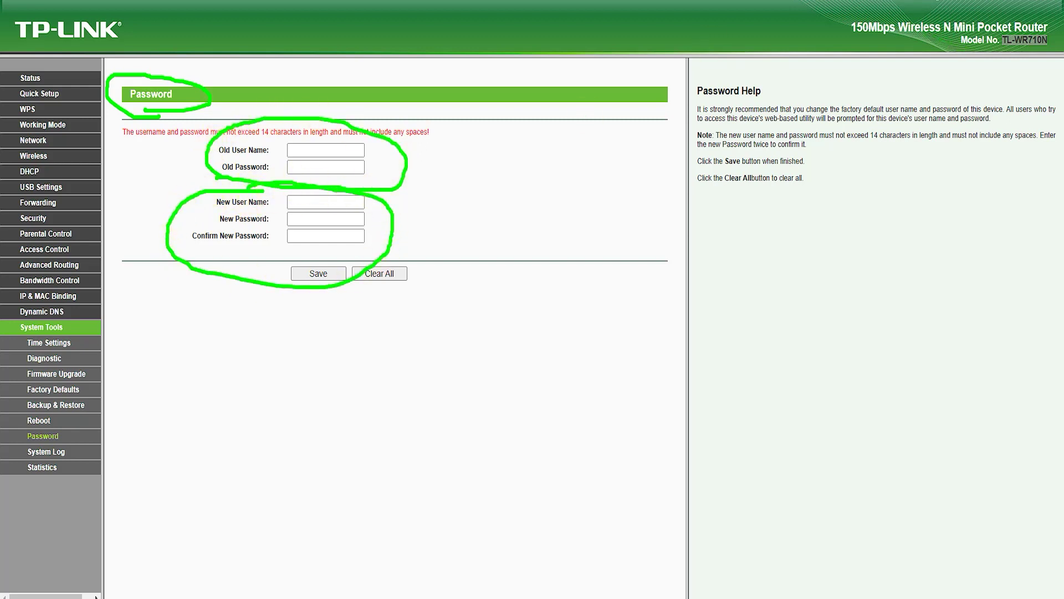
key(Escape)
View the System Log and examine the Statistics page's current status and traffic table
click(54, 453)
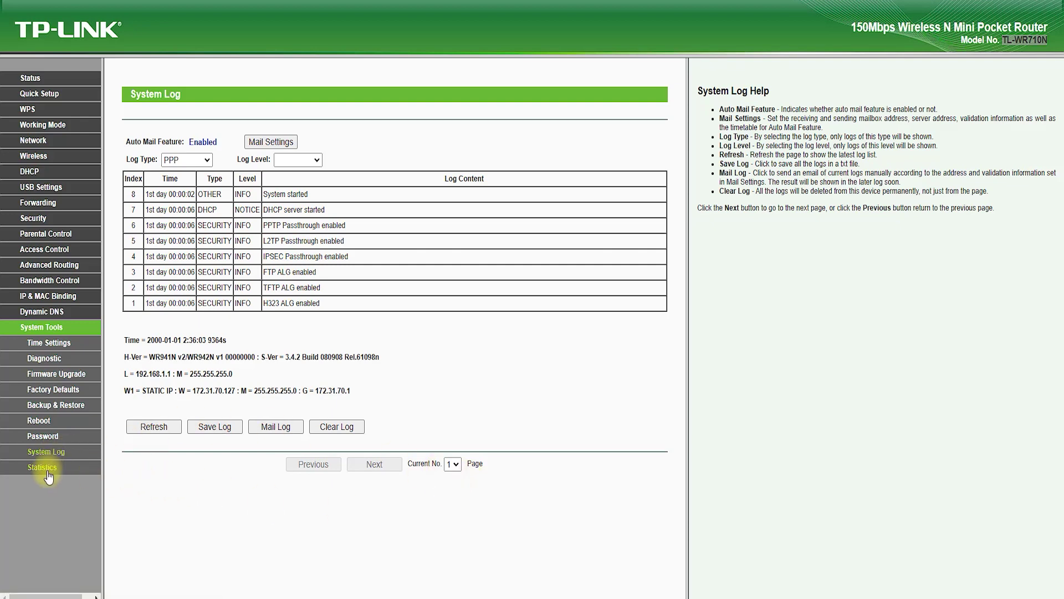
click(44, 467)
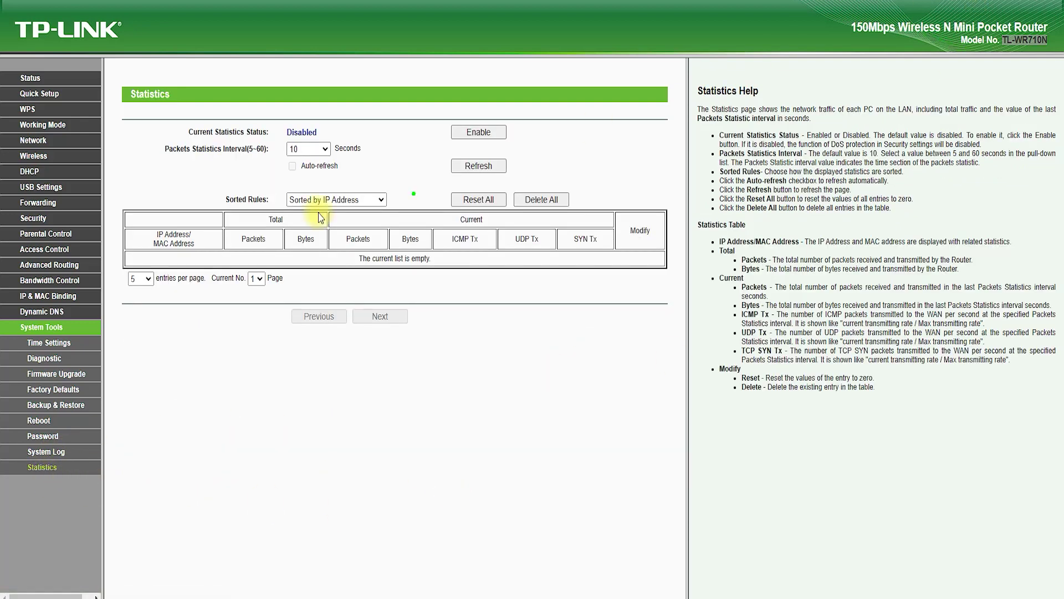
drag(275, 141, 308, 118)
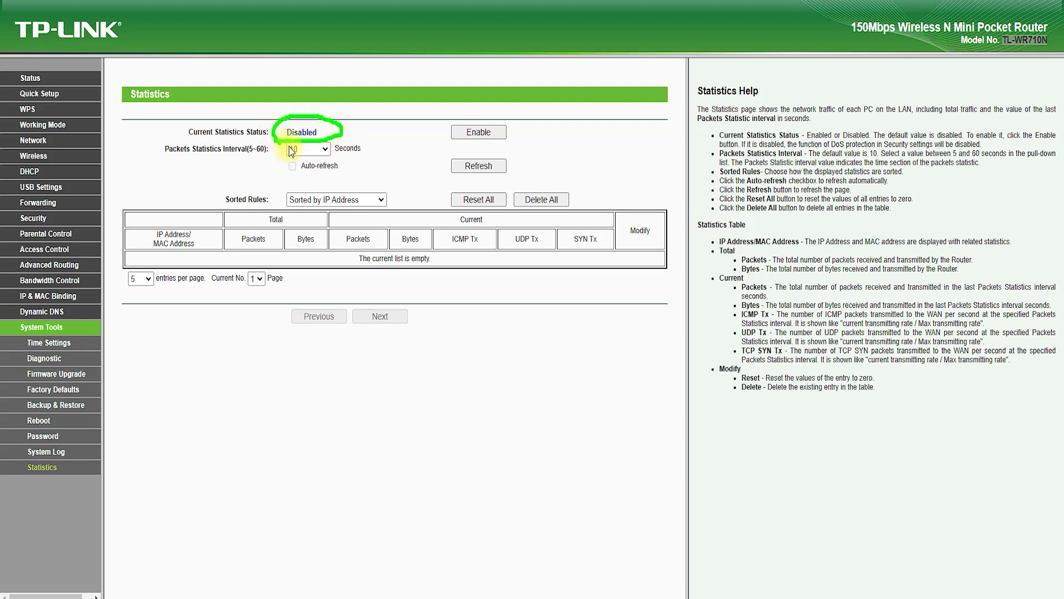
mouse_move(123, 299)
mouse_down()
mouse_move(475, 297)
mouse_move(675, 280)
mouse_move(606, 194)
mouse_move(210, 185)
mouse_move(119, 280)
mouse_move(205, 333)
mouse_up()
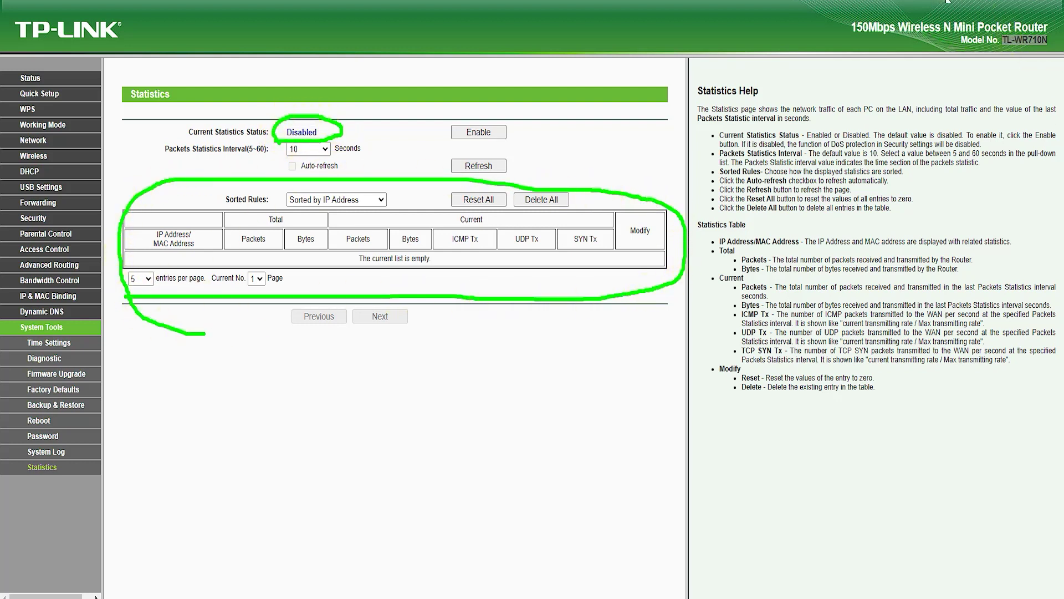